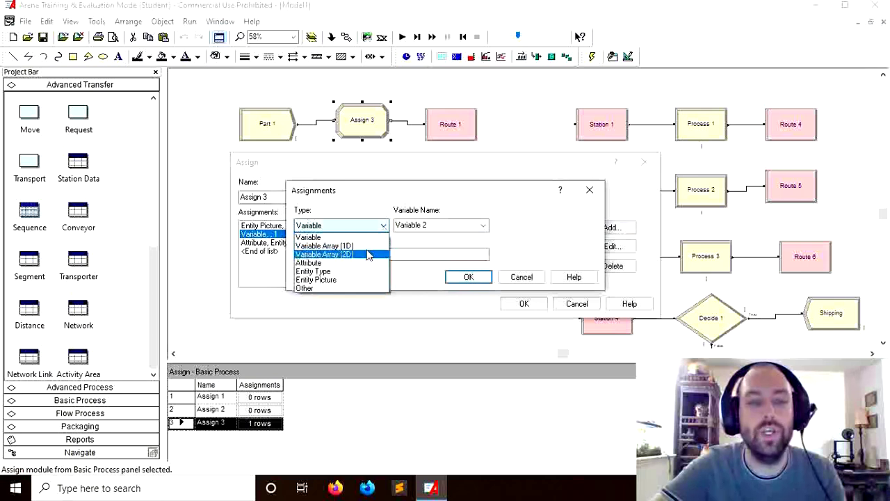
Step: Define the new assignment in Assign 3 as an attribute named MACH with the value EXPO(4)
click(364, 265)
click(449, 224)
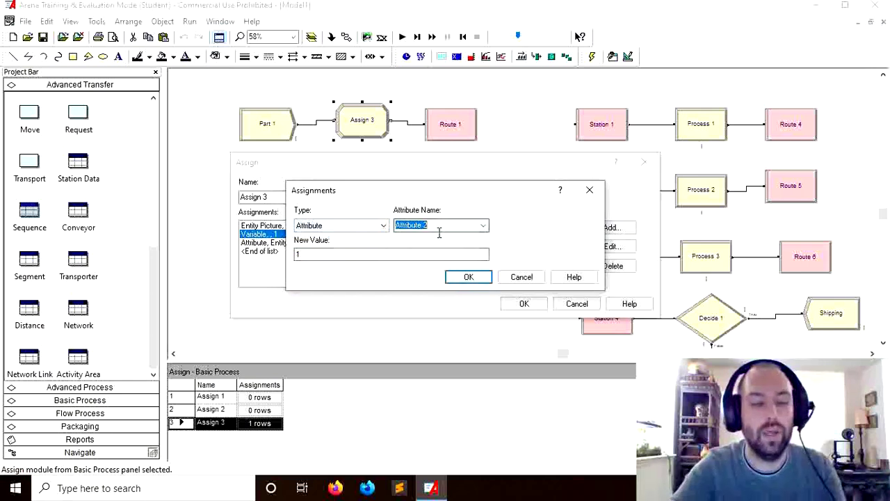
text(MACH)
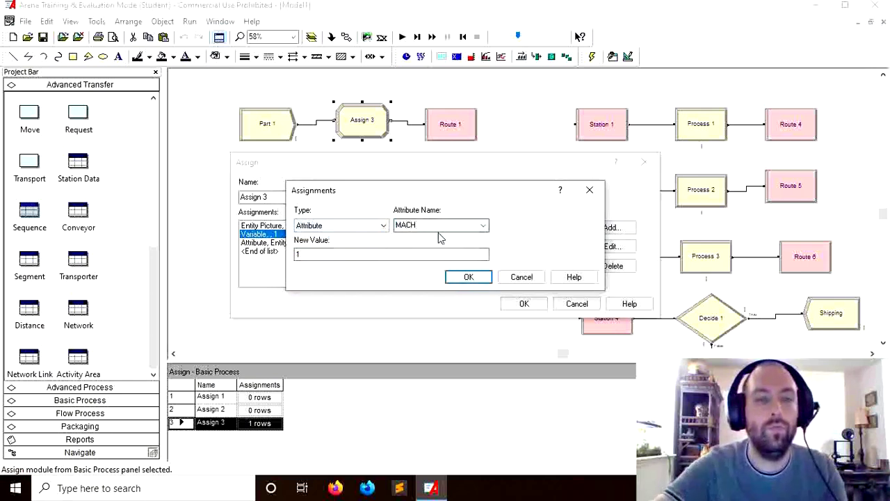
click(396, 252)
key(BackSpace)
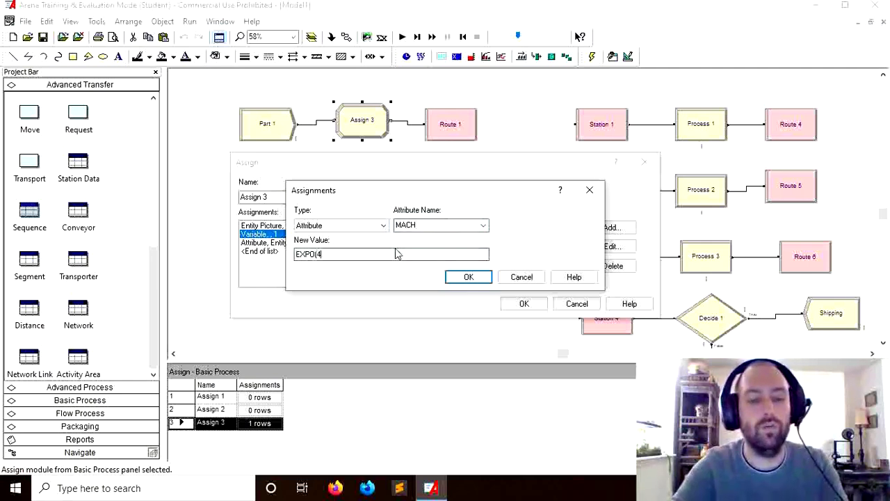
text())
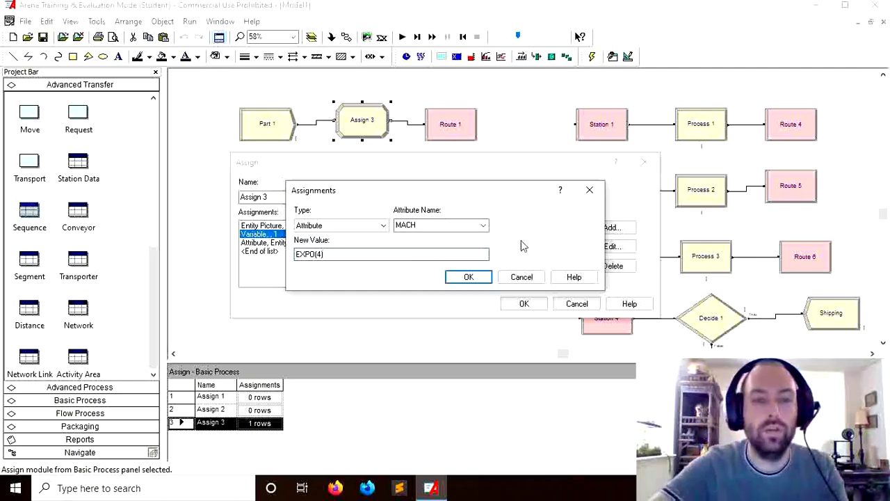
click(487, 276)
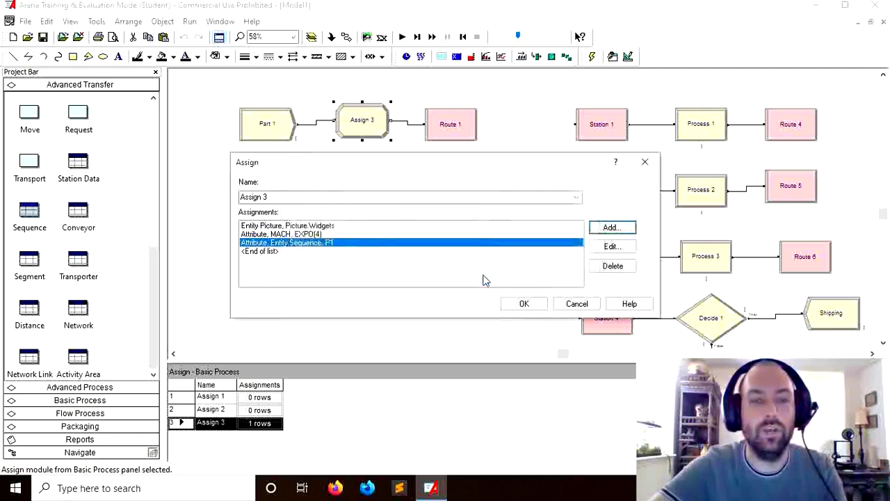
Step: Add an attribute assignment named LATH with the value EXPO(6) to Assign 3
click(611, 230)
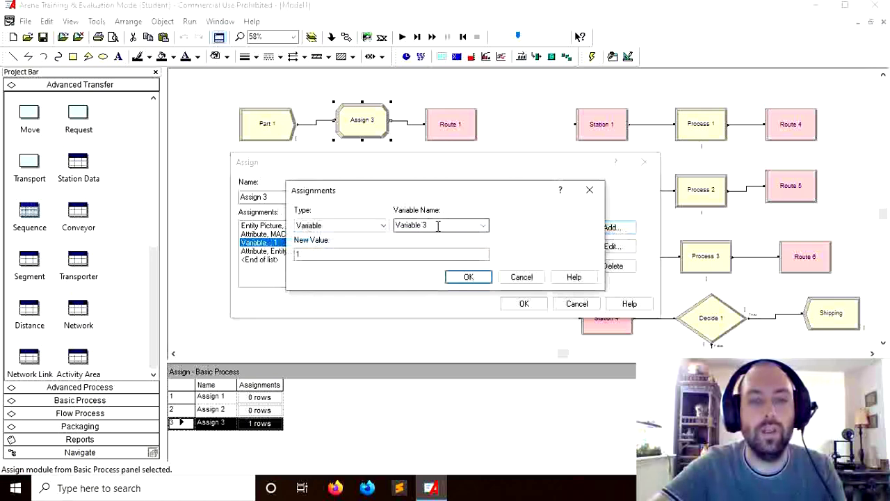
double_click(439, 224)
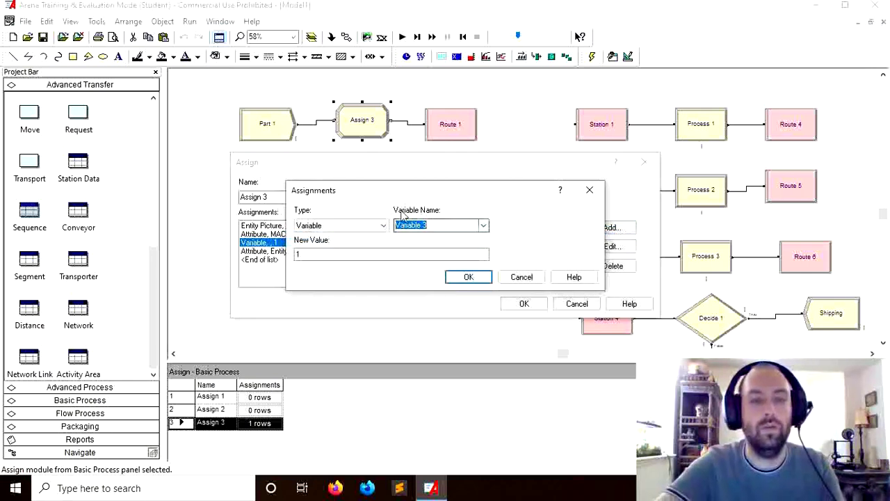
click(382, 225)
click(345, 263)
double_click(417, 225)
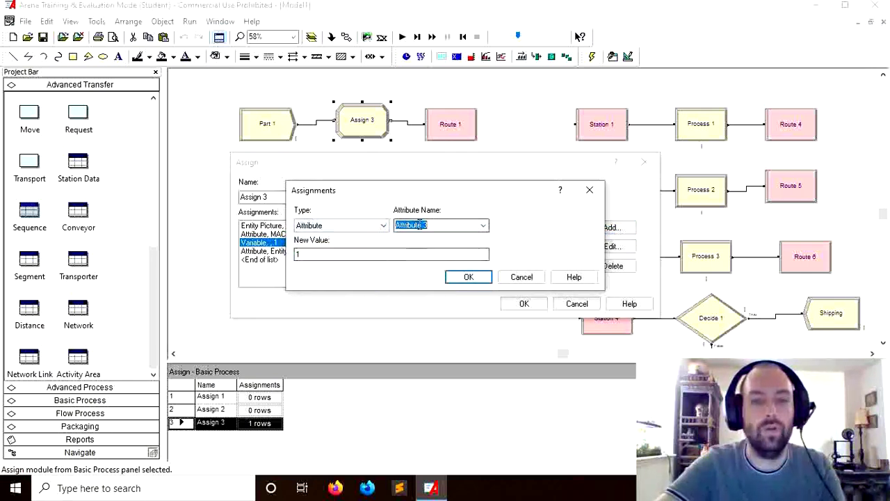
key(BackSpace)
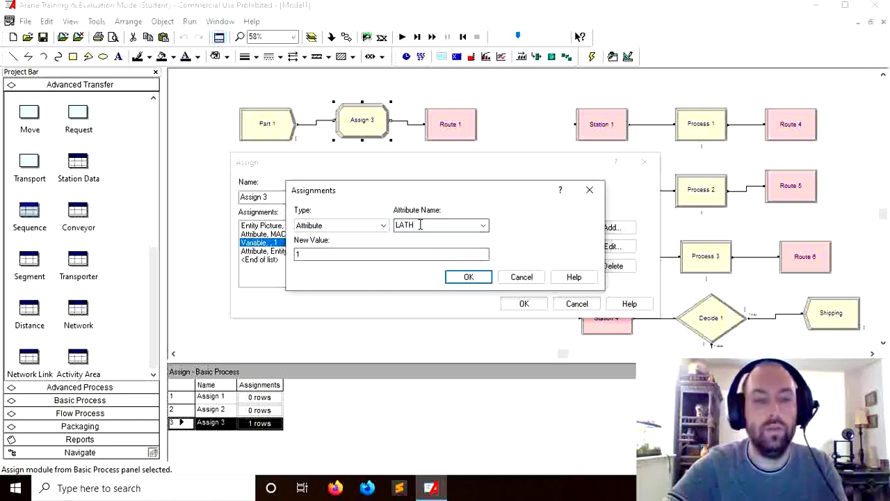
click(303, 252)
key(BackSpace)
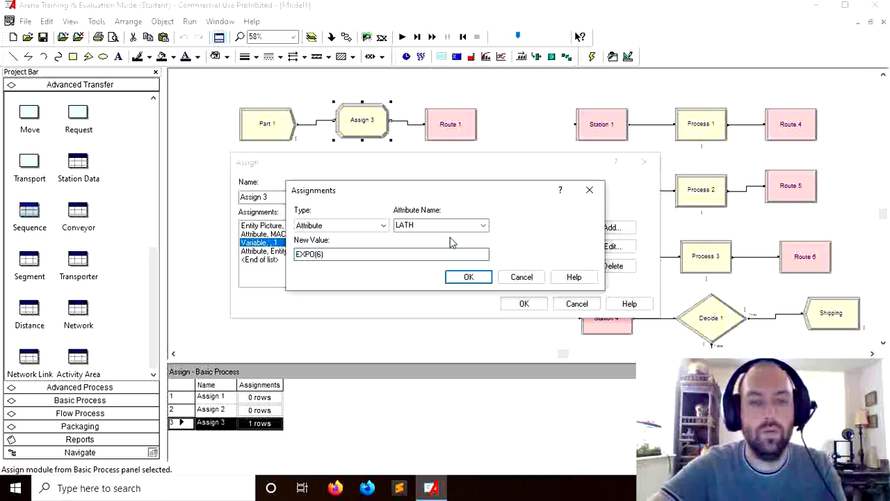
click(469, 277)
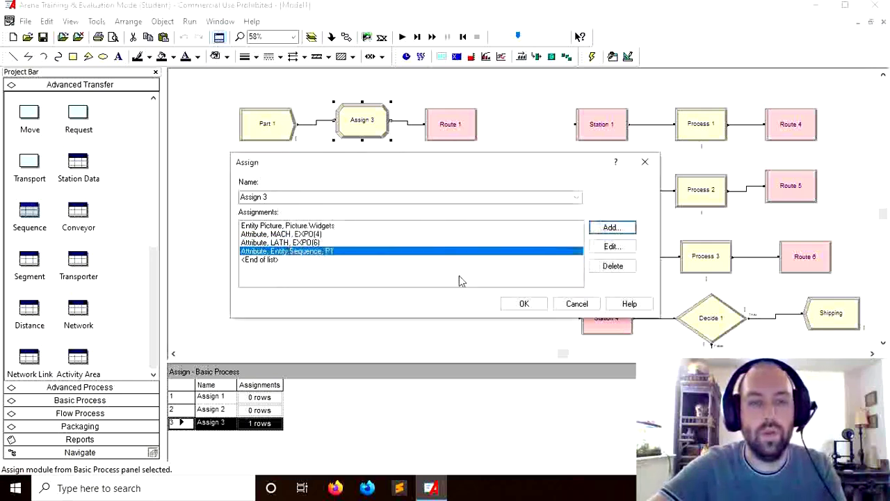
Step: Add an attribute assignment named DRILL with the value EXPO(2) and accept the Assign 3 settings
click(611, 227)
click(386, 231)
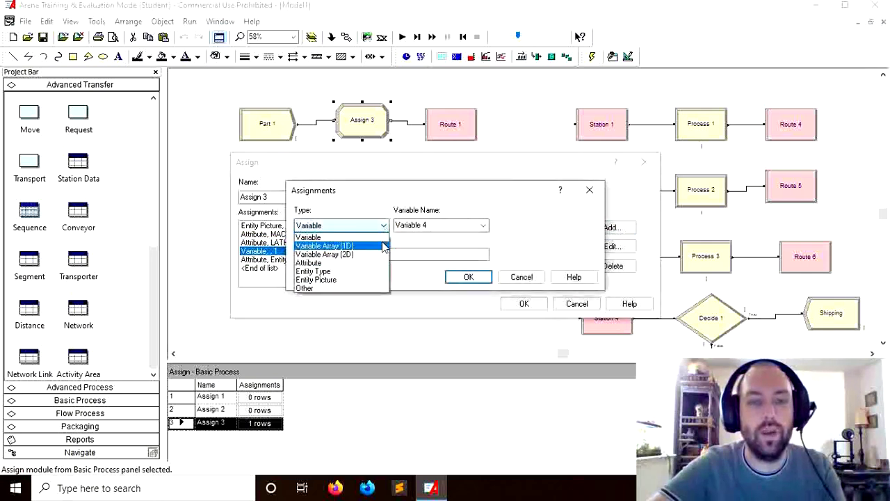
click(372, 260)
click(465, 230)
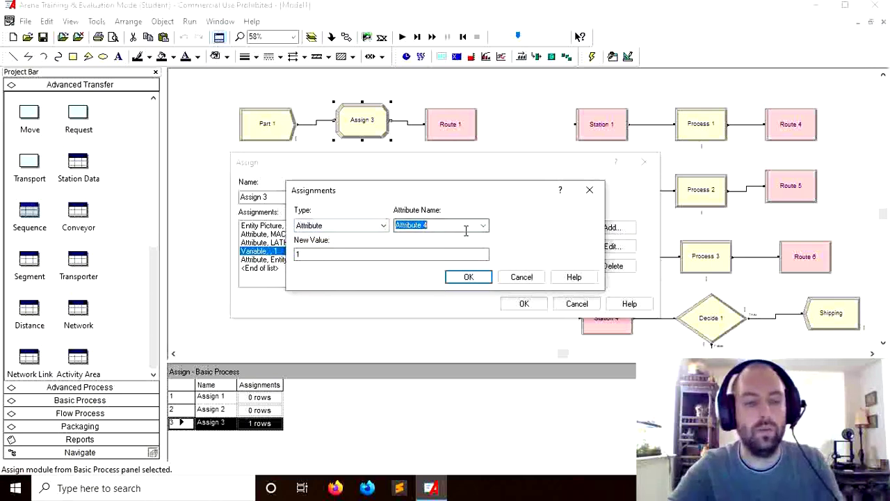
text(DRILL)
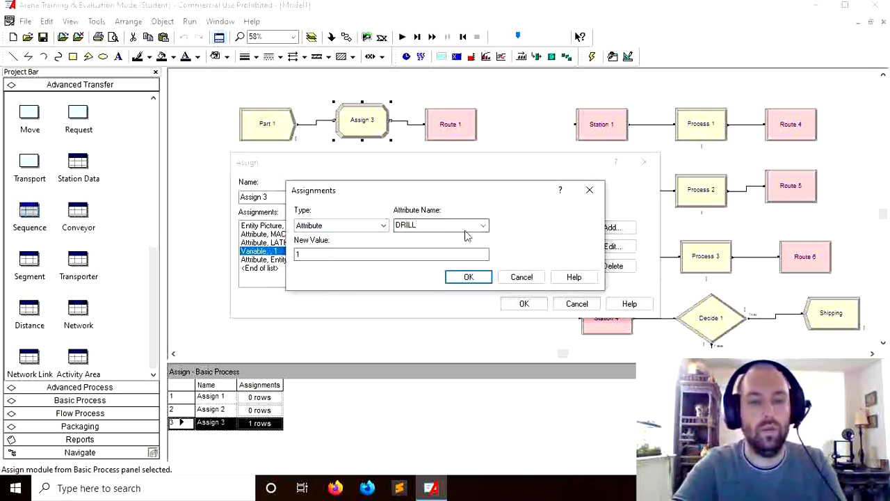
click(302, 254)
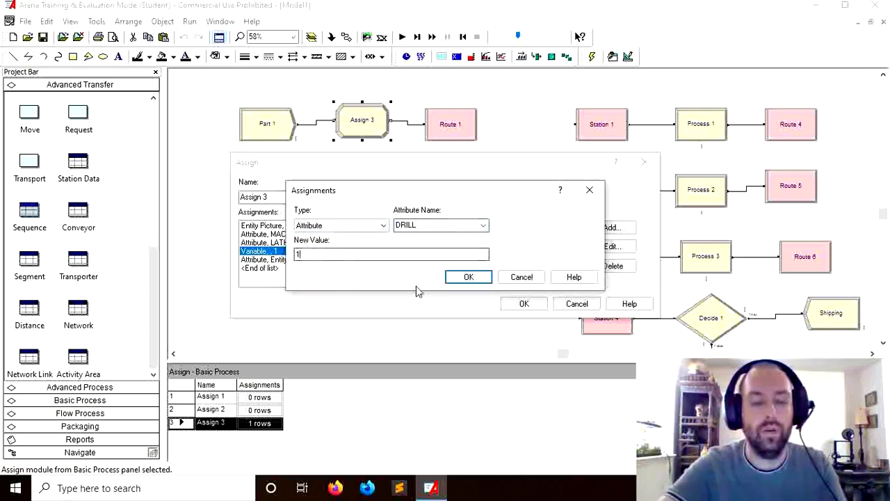
key(BackSpace)
text(EXPO()
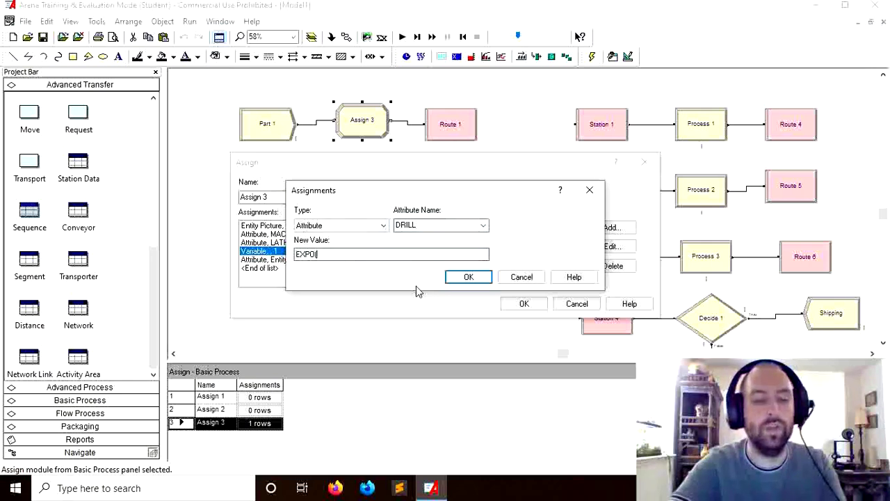
text(2)
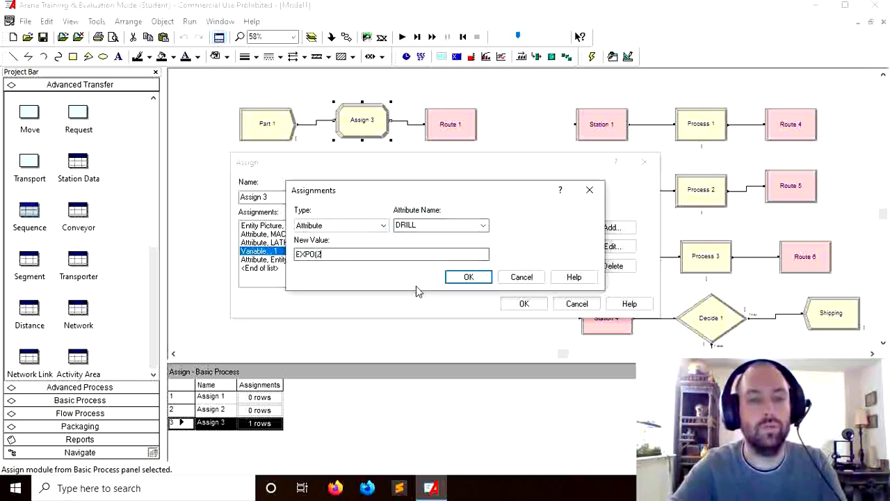
text())
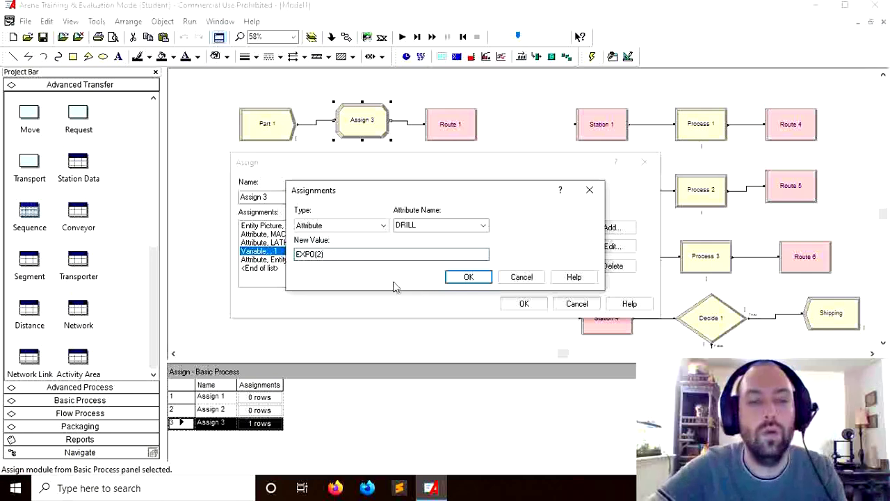
click(469, 278)
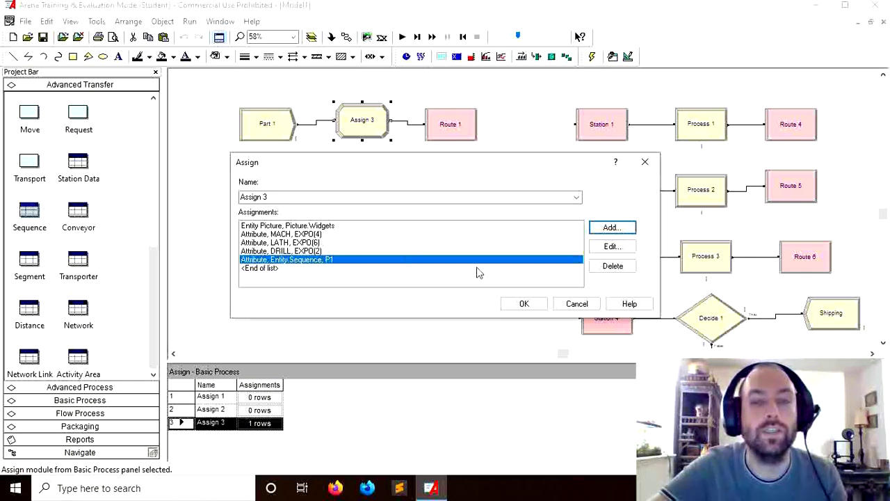
click(523, 304)
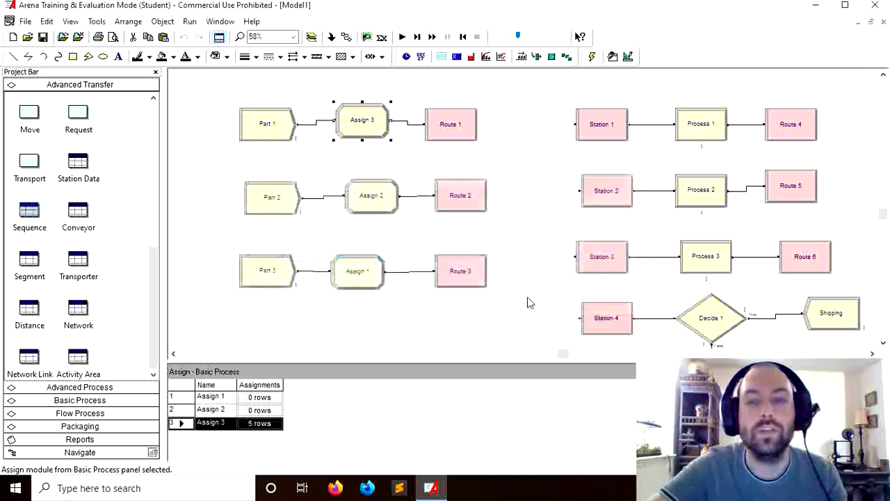
Step: Rename Process 1 as MACHINING and set its action to Seize Delay Release
double_click(698, 133)
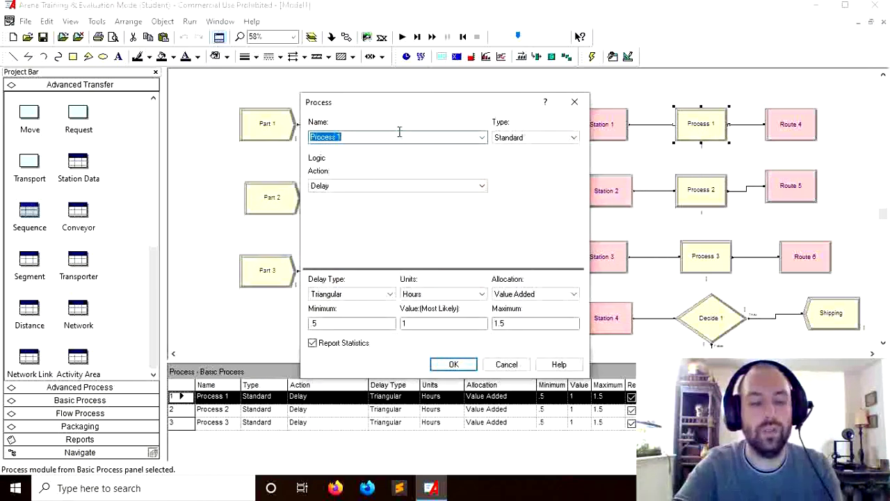
text(mA)
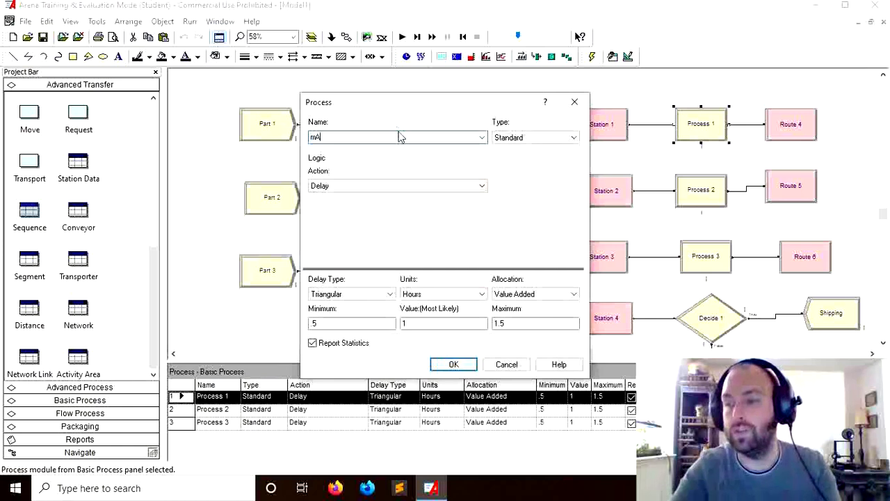
text(CHINING)
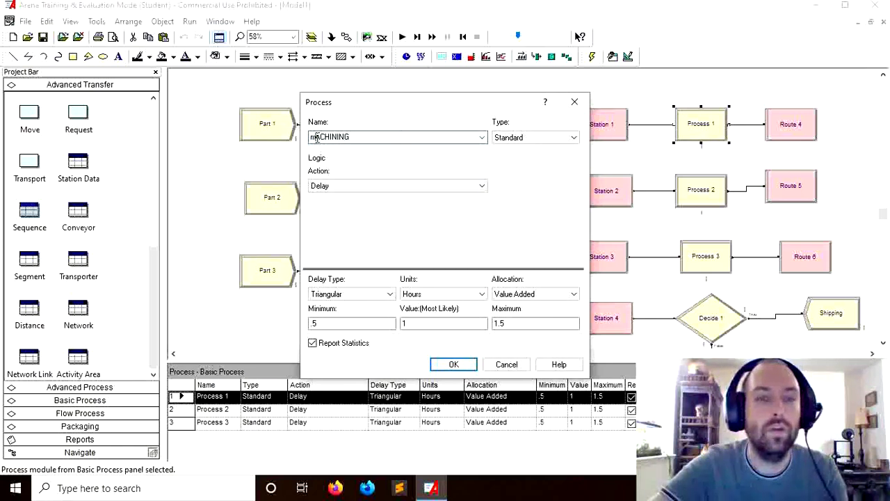
key(Home)
key(Delete)
text(M)
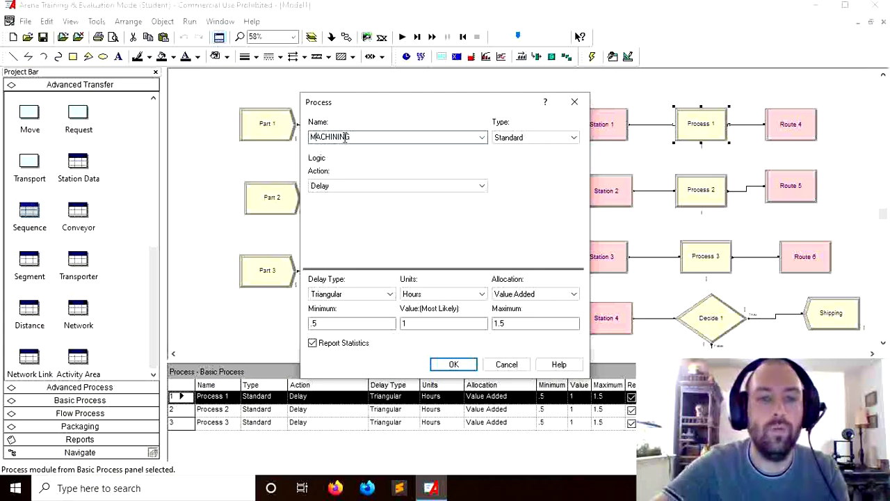
click(481, 185)
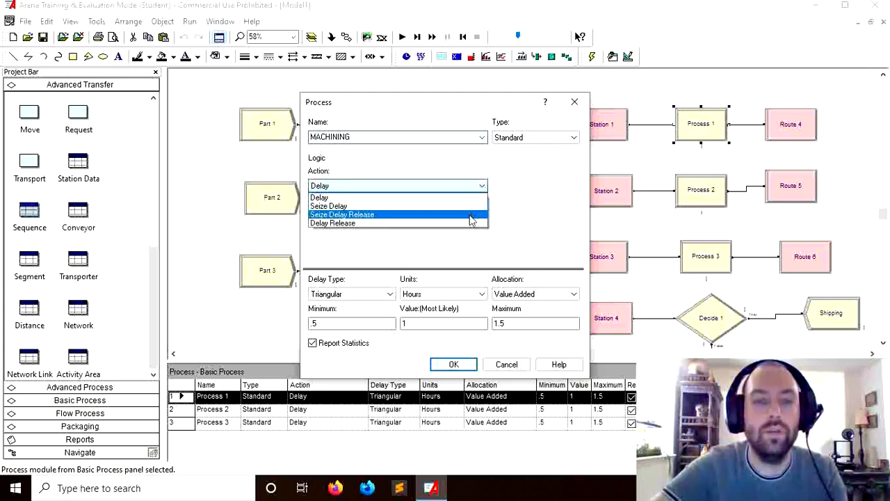
click(473, 214)
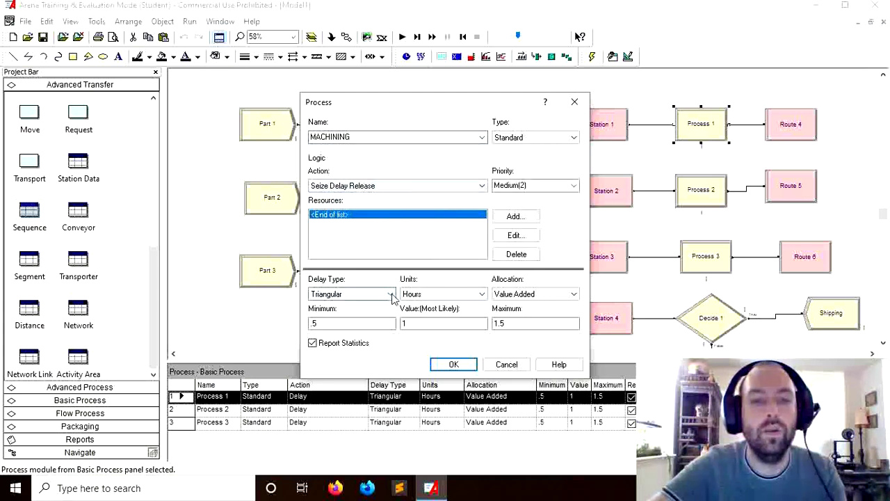
Step: Set the MACHINING delay type to Expression, with MACH as the expression and Minutes as the units
click(389, 295)
click(358, 340)
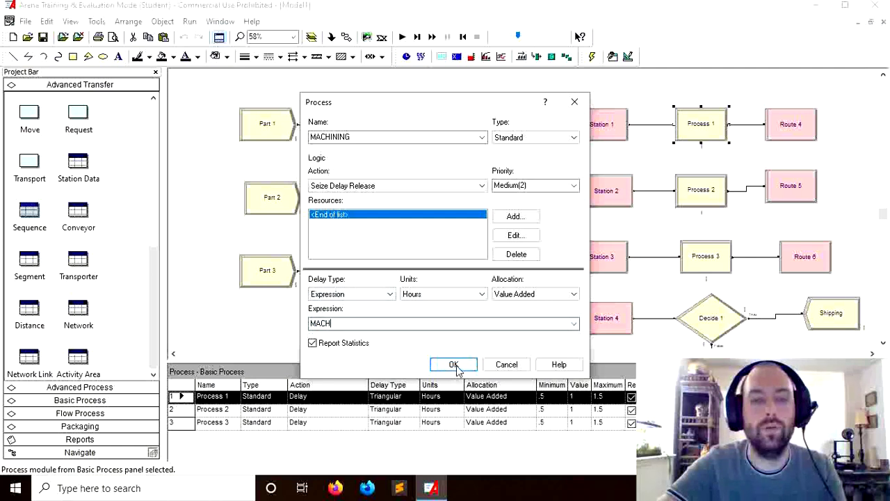
click(483, 294)
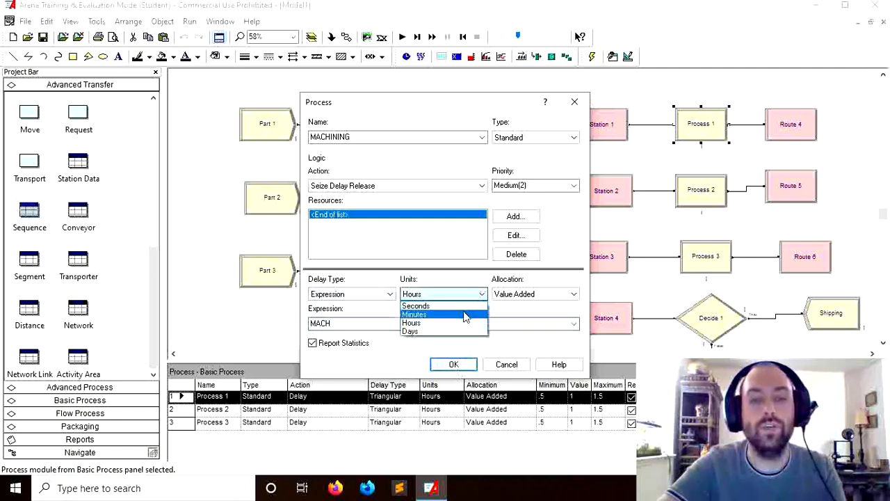
click(465, 313)
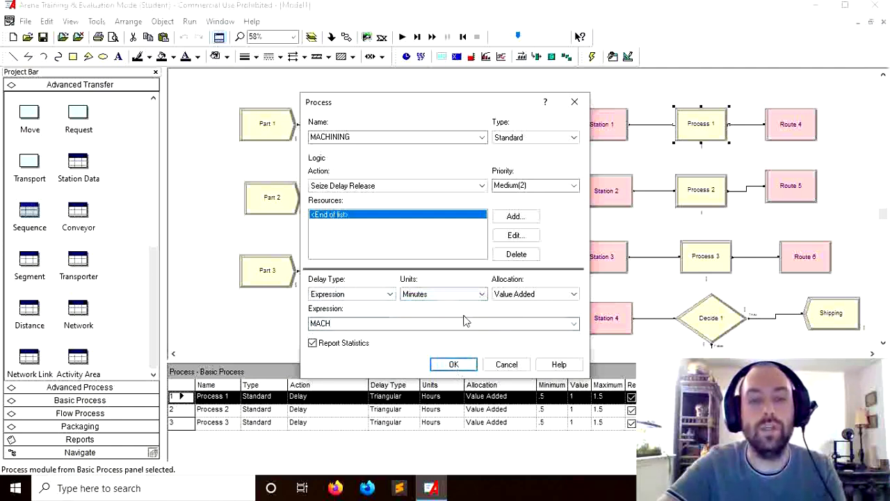
click(466, 367)
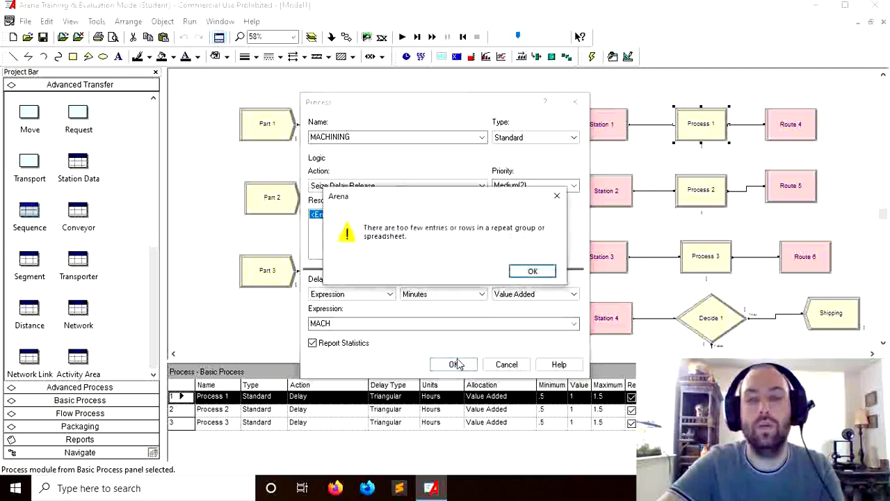
click(532, 271)
Step: Add Resource 1 with 1 unit to seize/release to the MACHINING process and accept the process settings
click(512, 215)
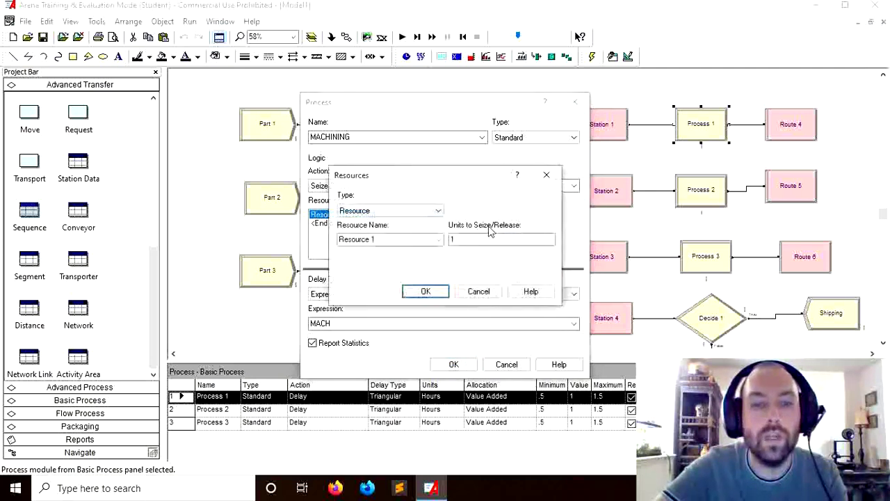
click(425, 292)
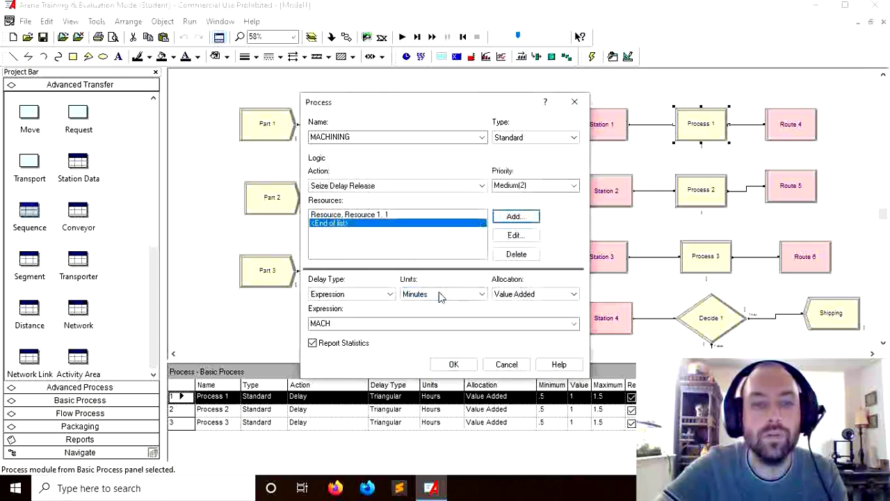
click(454, 364)
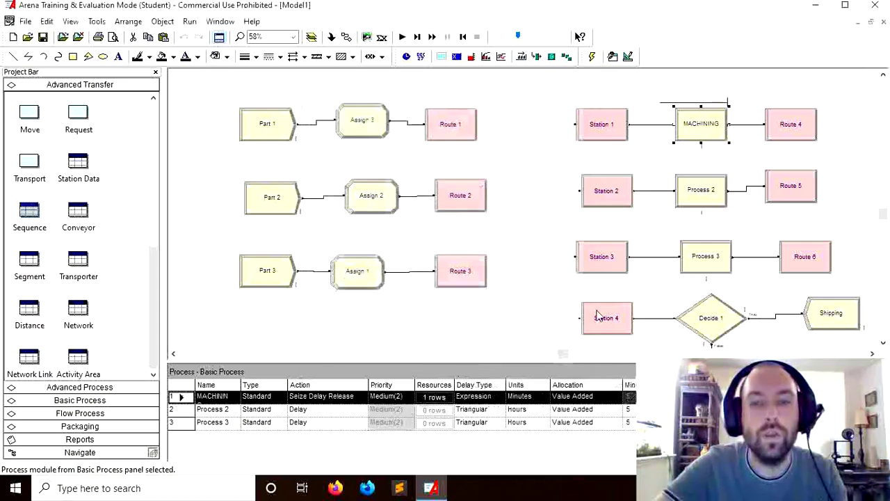
Step: Rename Process 2 as LATHE and set its action to Seize Delay Release
double_click(716, 189)
text(LATHE)
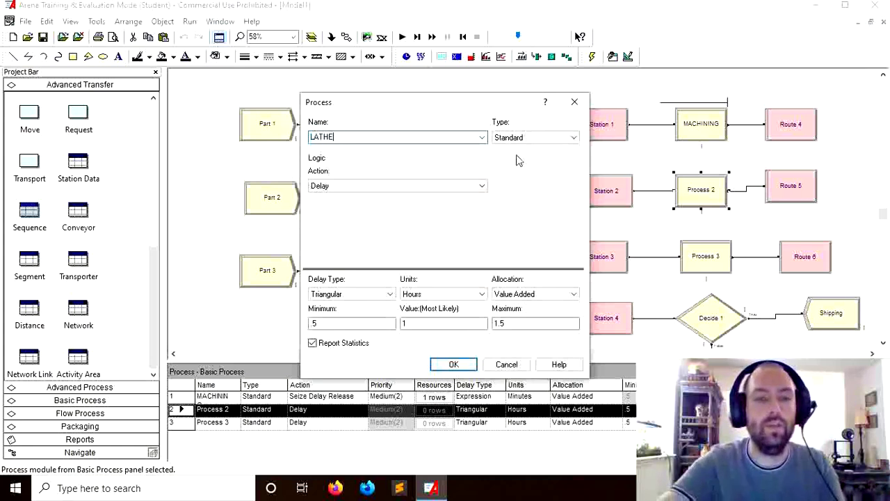
click(481, 185)
click(462, 212)
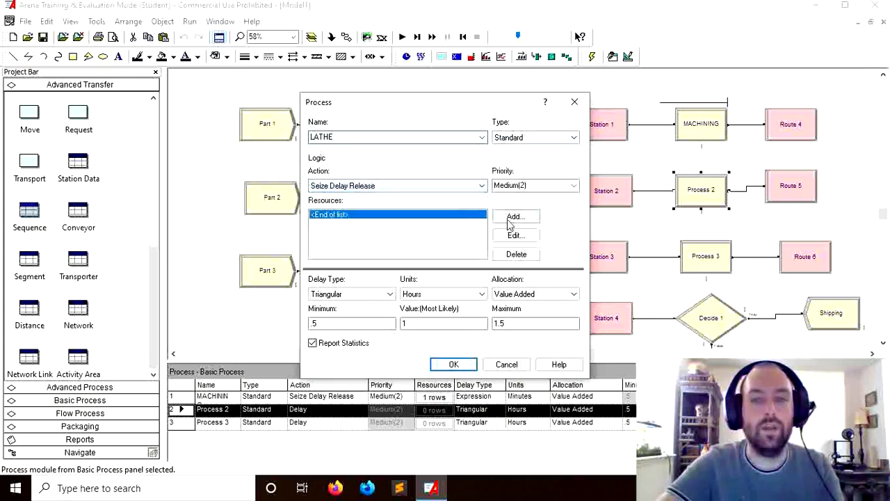
Step: Add Resource 1 with 1 unit to the LATHE process and set its delay to the expression LATH in Minutes
click(511, 215)
click(426, 292)
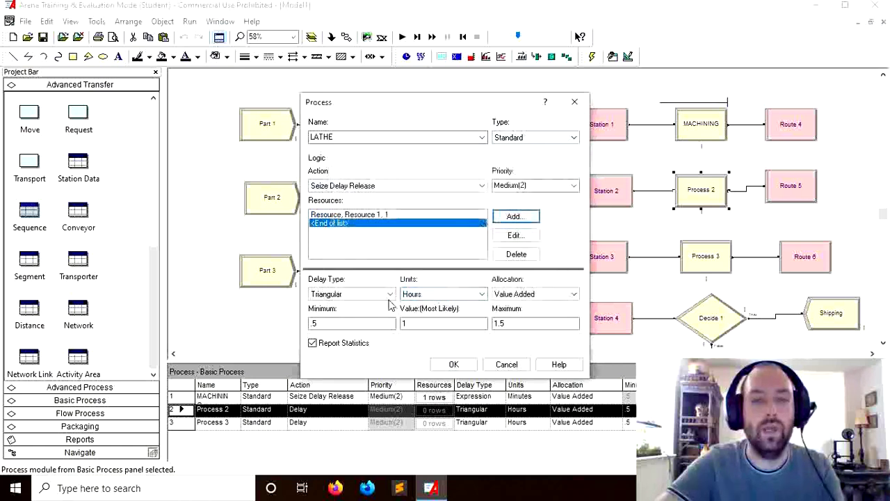
click(390, 294)
click(359, 339)
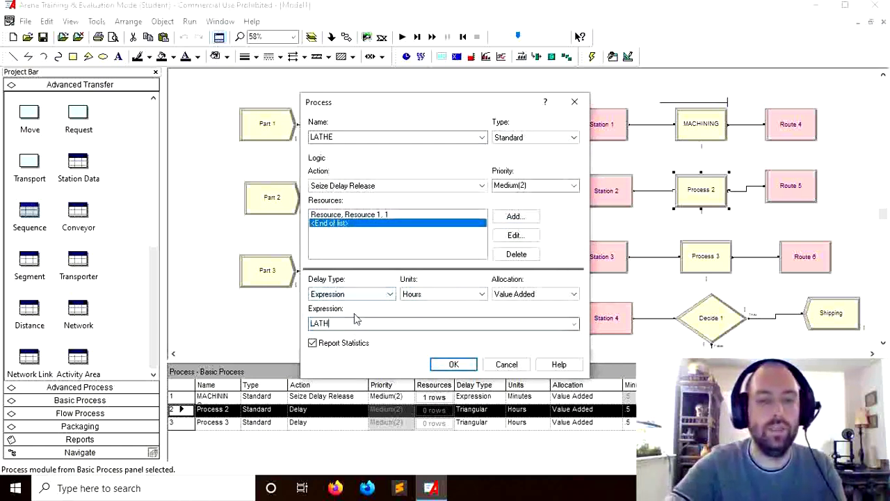
click(481, 294)
click(473, 319)
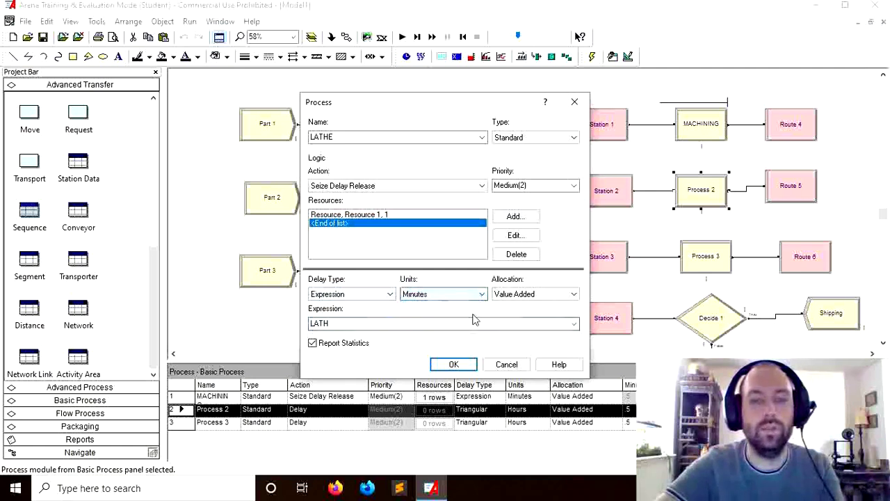
click(453, 363)
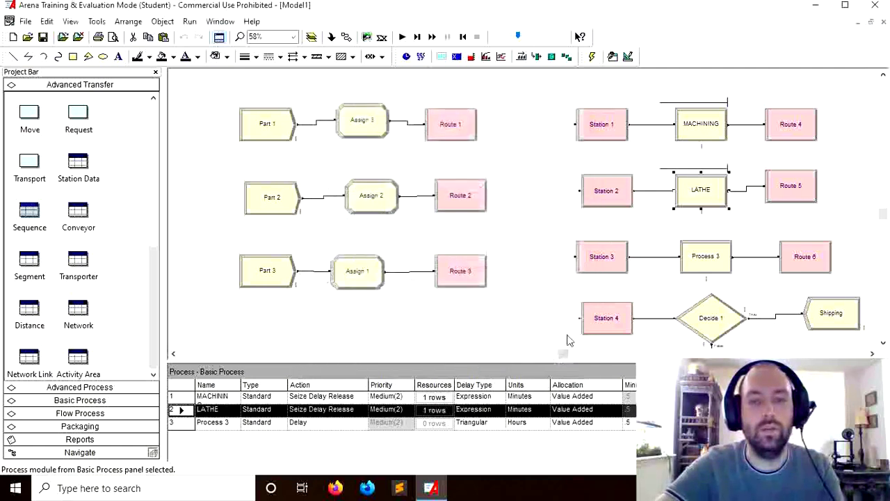
Step: Check the attribute names listed in the Assign 3 module's assignments
click(362, 133)
double_click(361, 133)
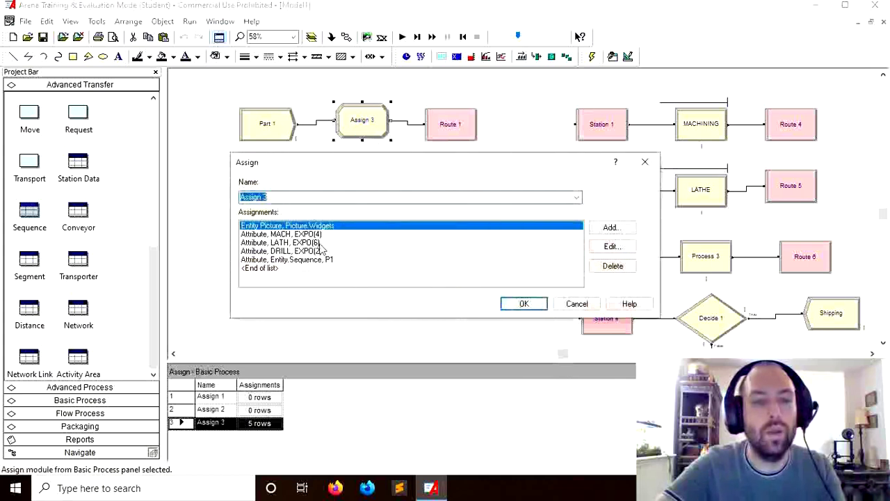
click(644, 161)
Step: Rename Process 3 as DRILLING and set its action to Seize Delay Release
click(719, 254)
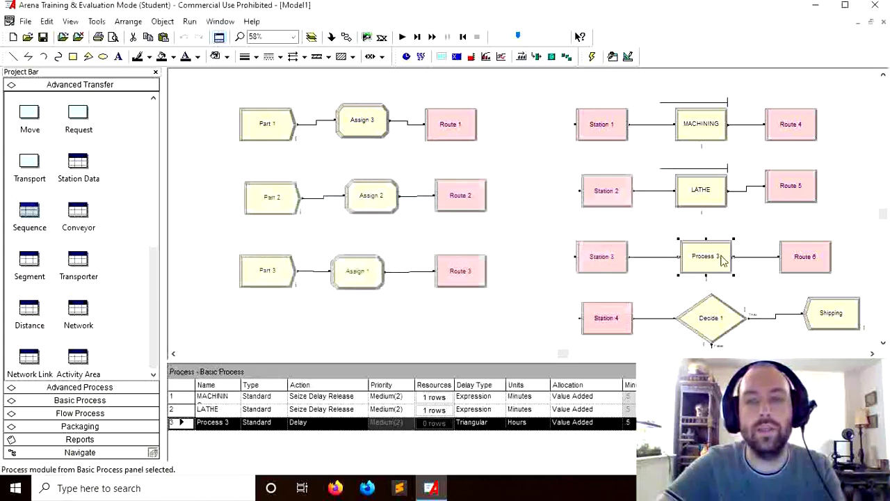
double_click(719, 255)
click(480, 138)
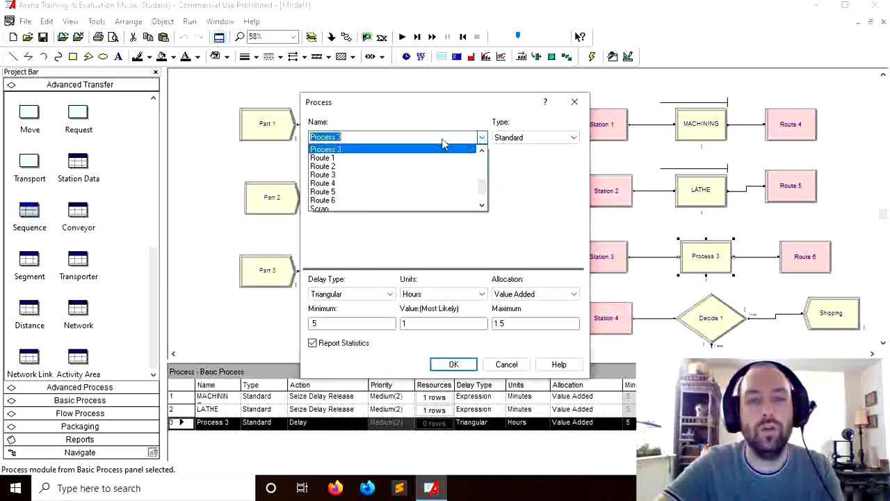
text(d)
key(BackSpace)
text(d)
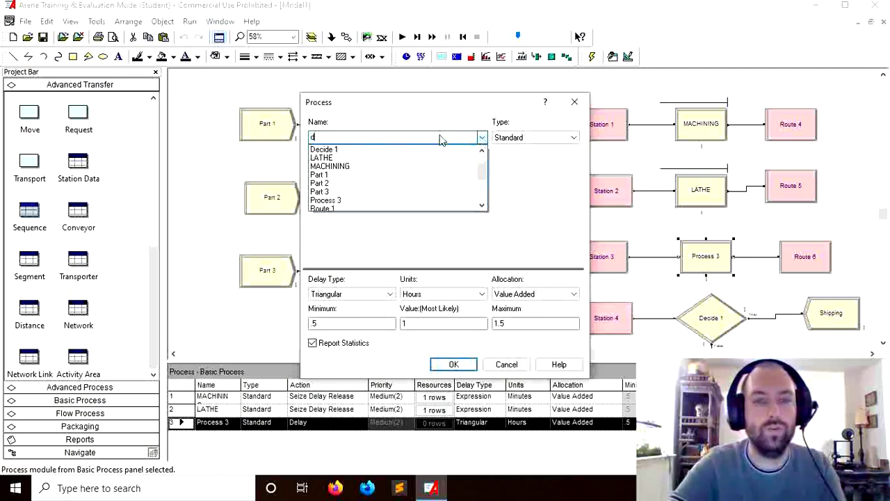
key(BackSpace)
text(DRILLING)
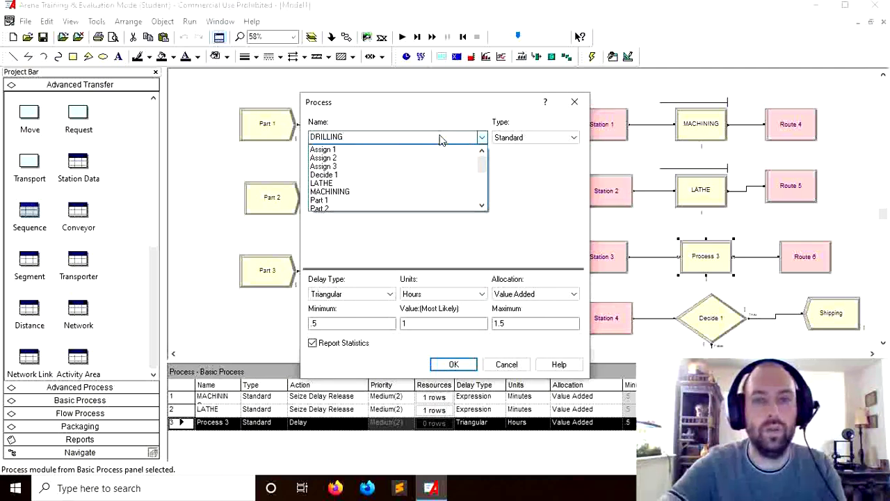
click(464, 368)
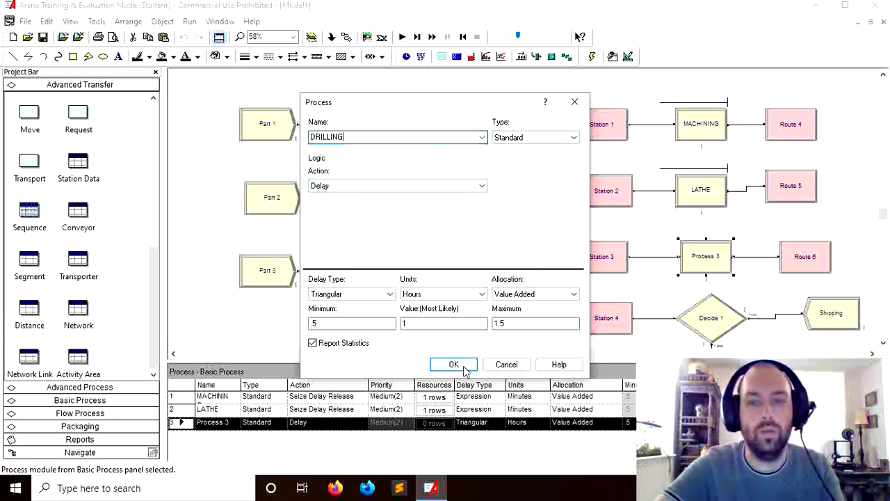
click(482, 186)
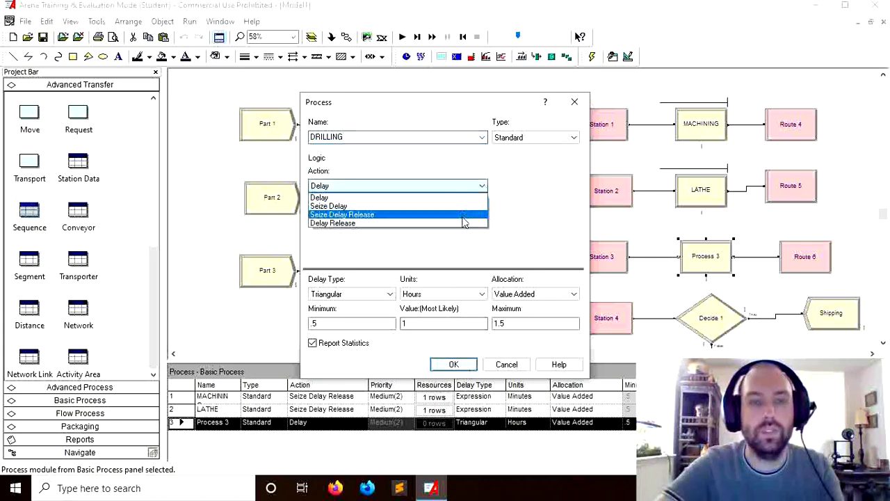
click(472, 214)
Step: Add Resource 1 with 1 unit to the DRILLING process and set its delay type to Expression with DRILL as the expression
click(514, 216)
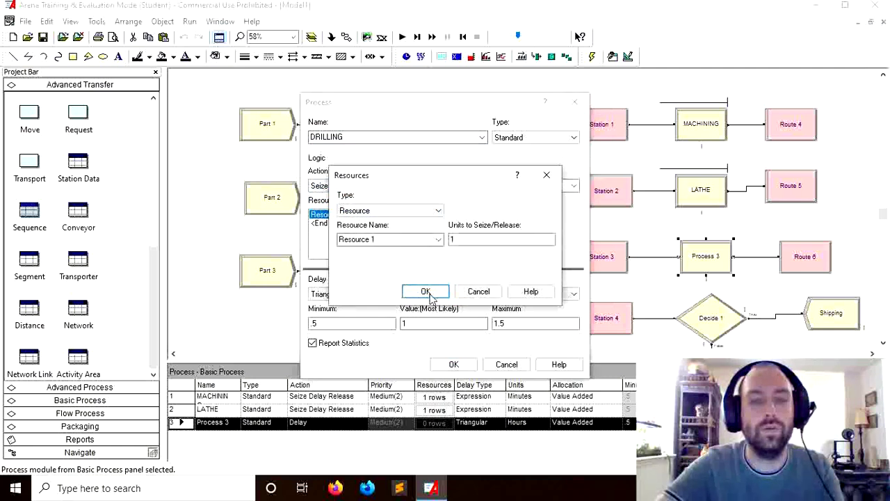
click(429, 290)
click(388, 294)
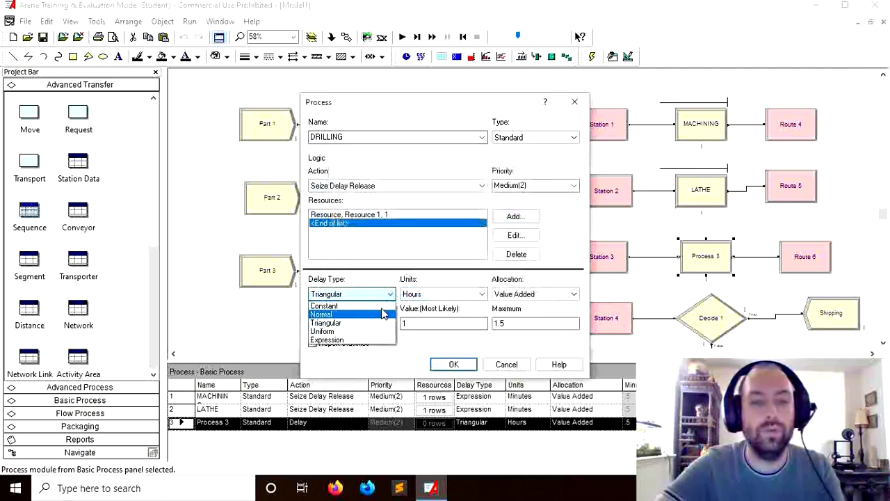
click(352, 339)
click(378, 323)
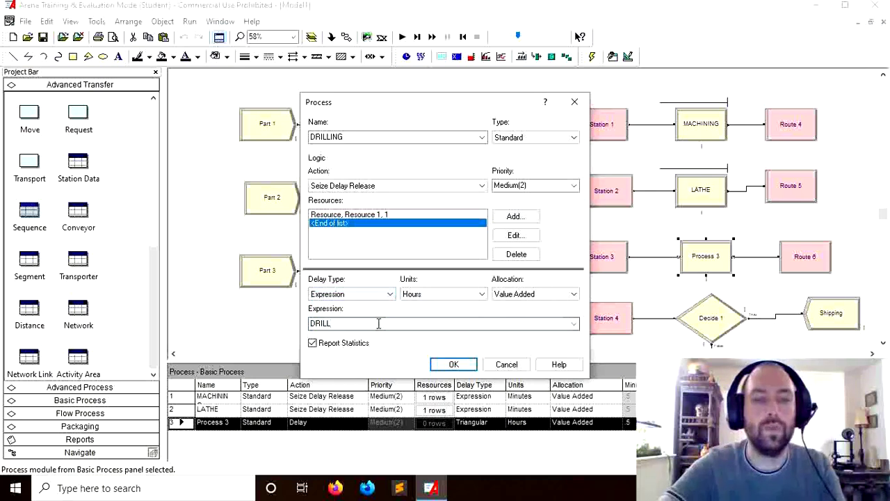
click(451, 363)
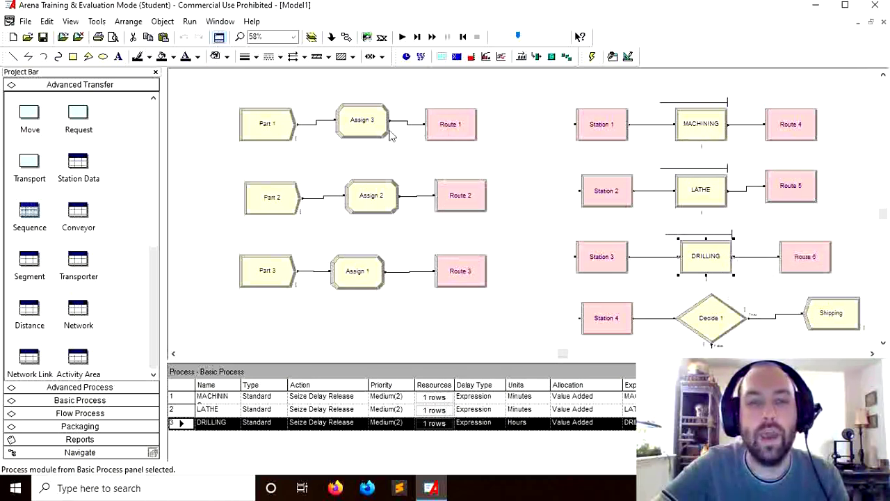
Step: Add an attribute assignment to the Assign 2 module that sets Entity.Sequence to P2
double_click(379, 200)
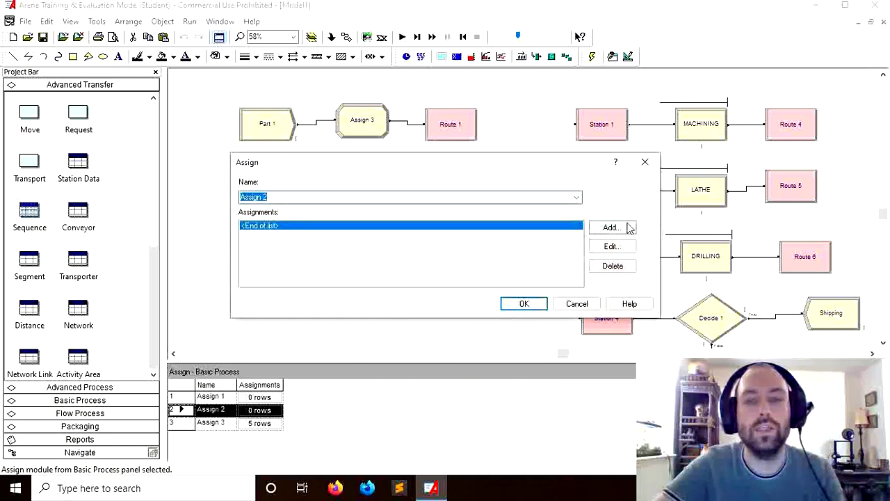
click(611, 227)
click(383, 226)
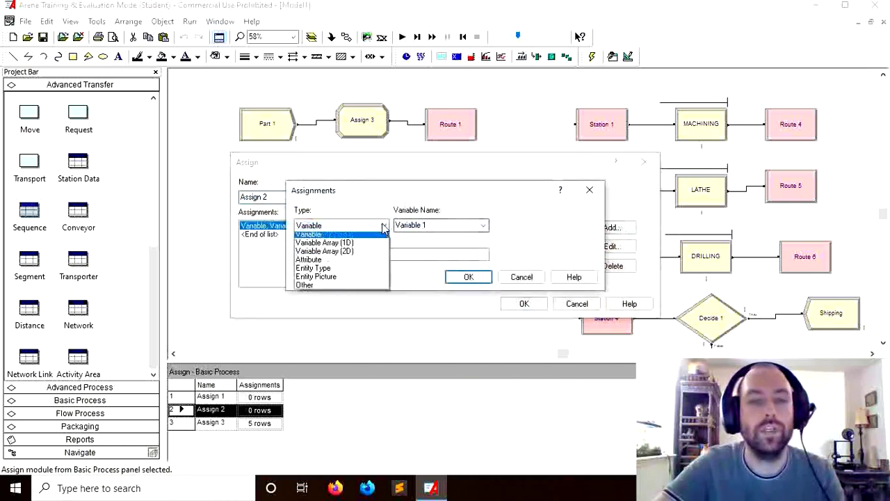
click(369, 260)
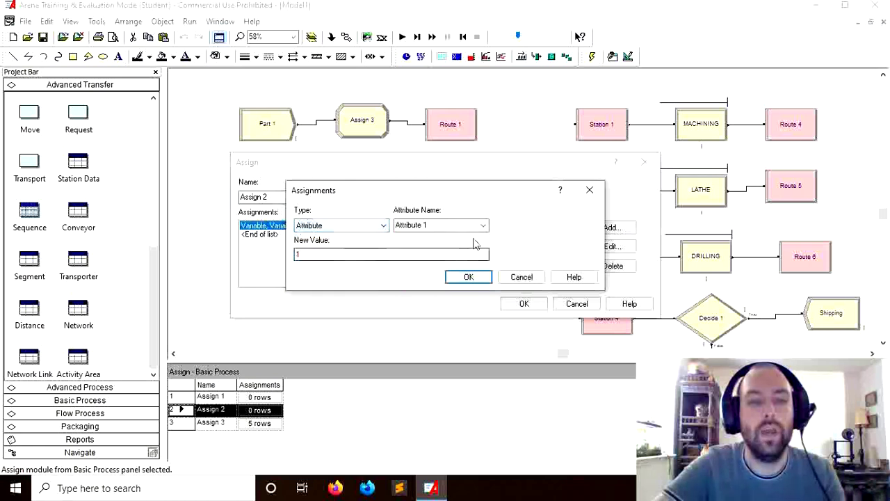
click(483, 225)
click(442, 282)
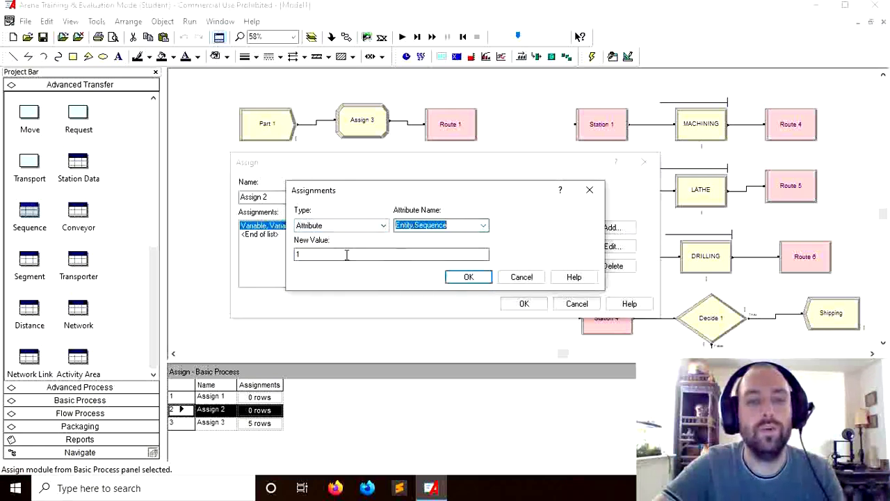
click(346, 255)
key(BackSpace)
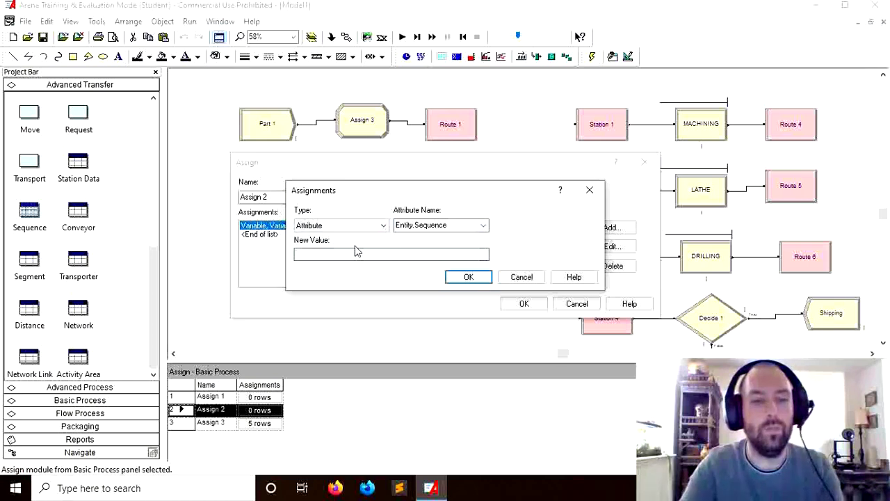
click(470, 277)
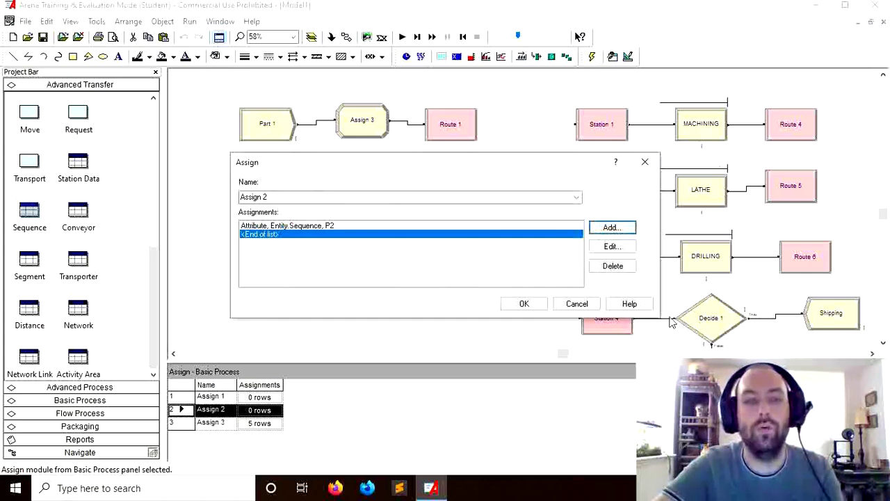
Step: Add an Entity Picture assignment to Assign 2 using Picture.Truck
click(612, 228)
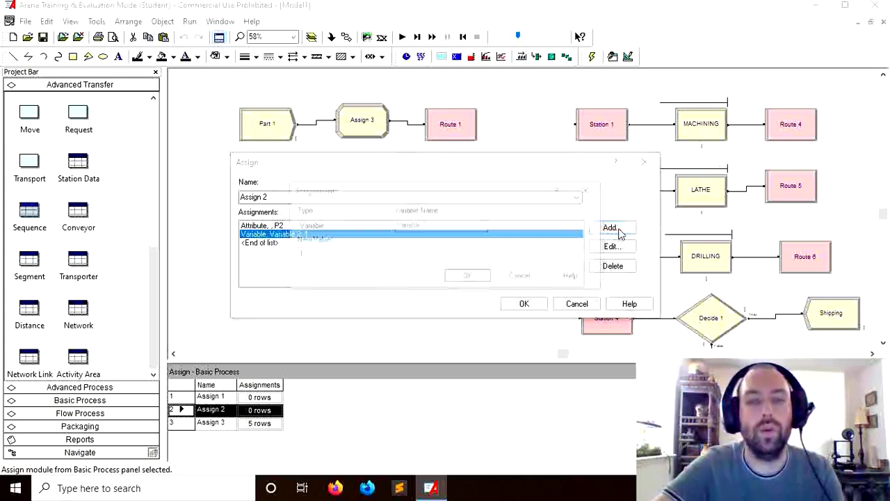
click(385, 226)
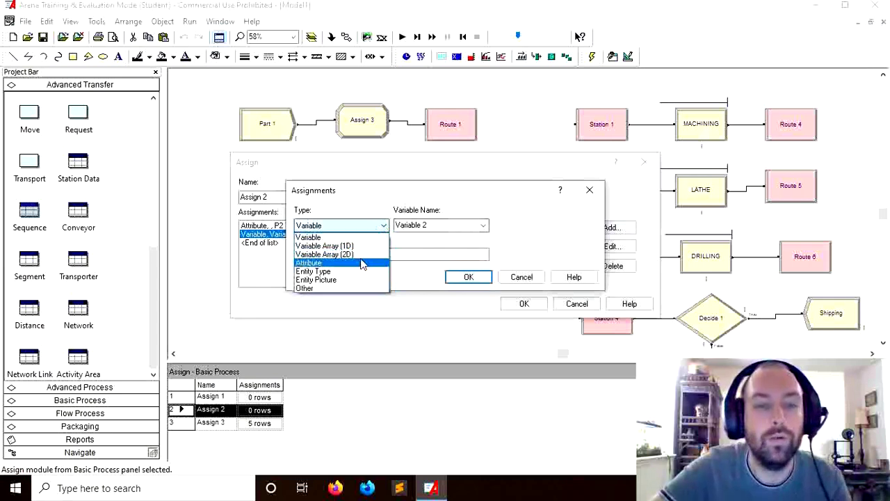
click(362, 279)
click(483, 226)
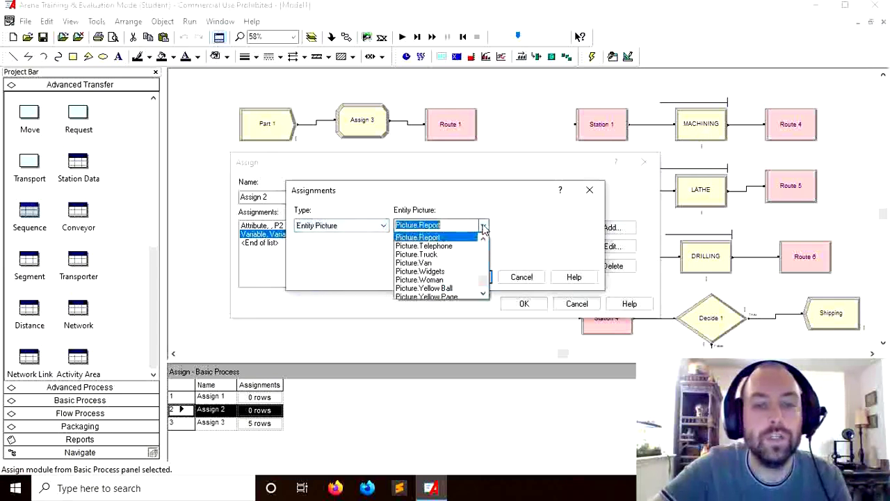
scroll(482, 280, down, 1)
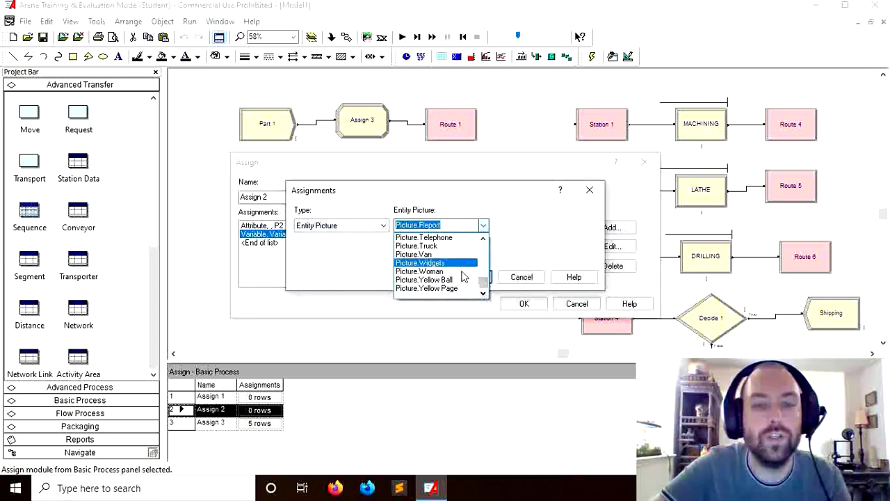
click(447, 247)
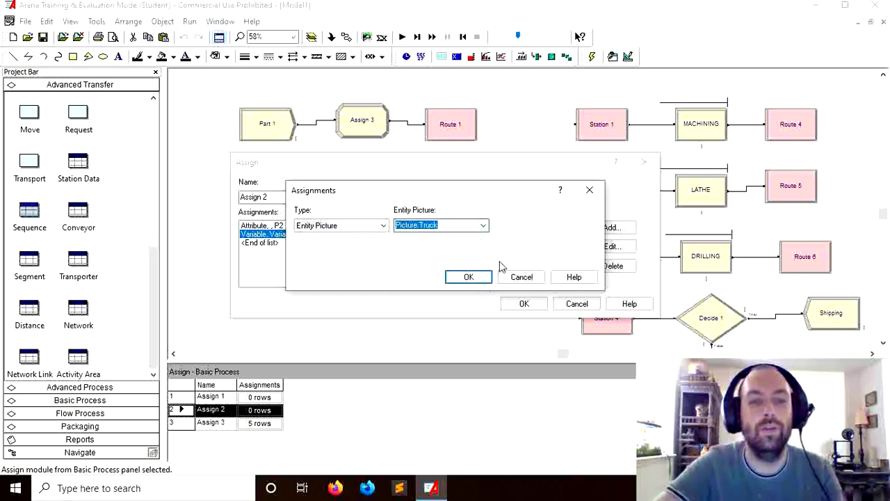
click(468, 277)
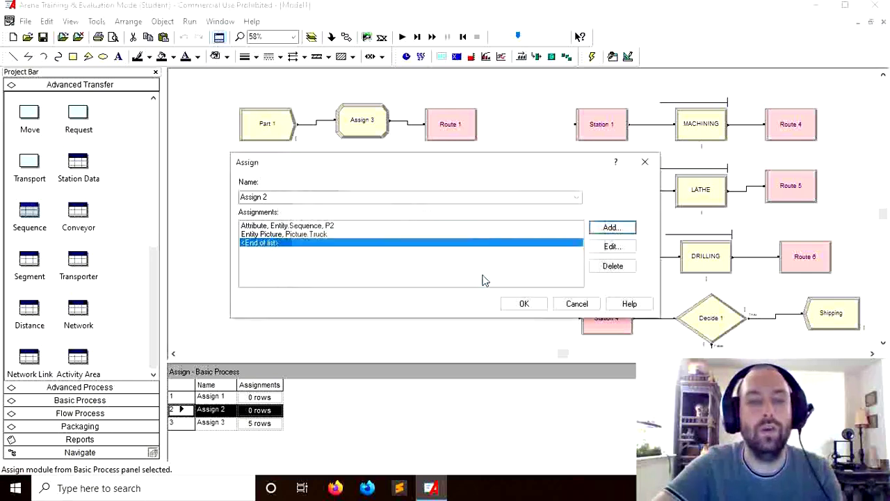
Step: Add an attribute assignment to Assign 2 that sets MACH to EXPO(9)
click(608, 230)
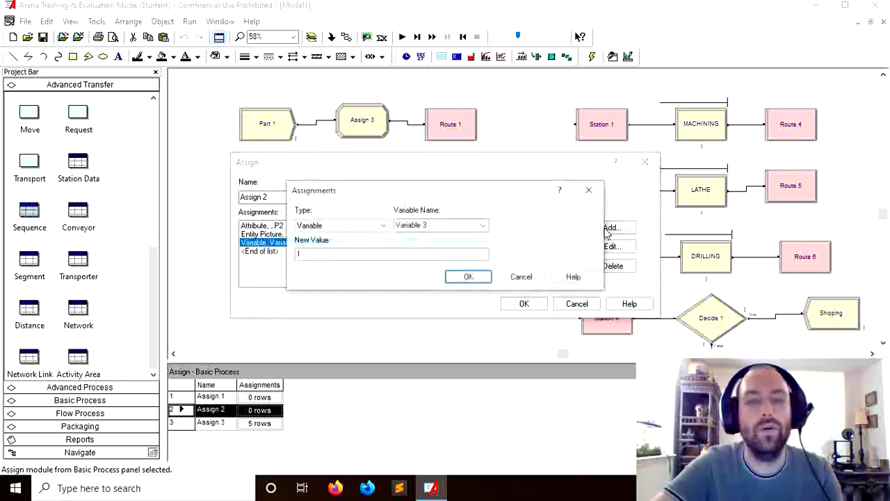
click(387, 227)
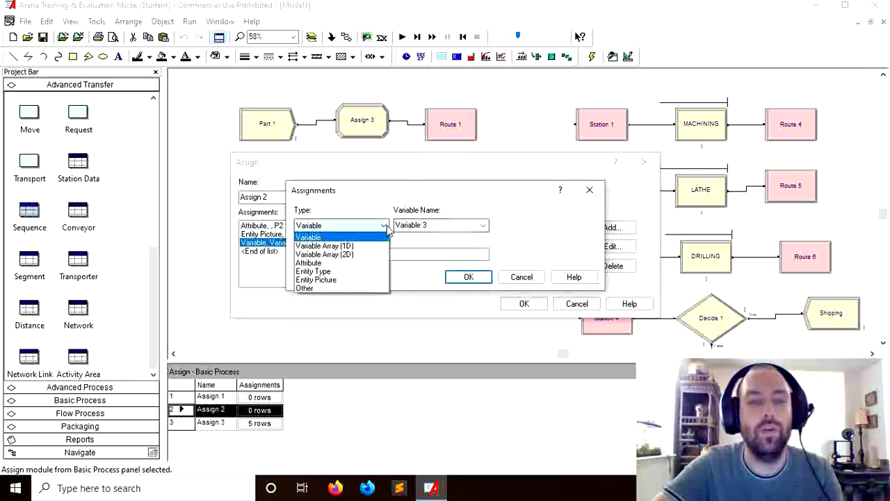
click(363, 263)
click(482, 225)
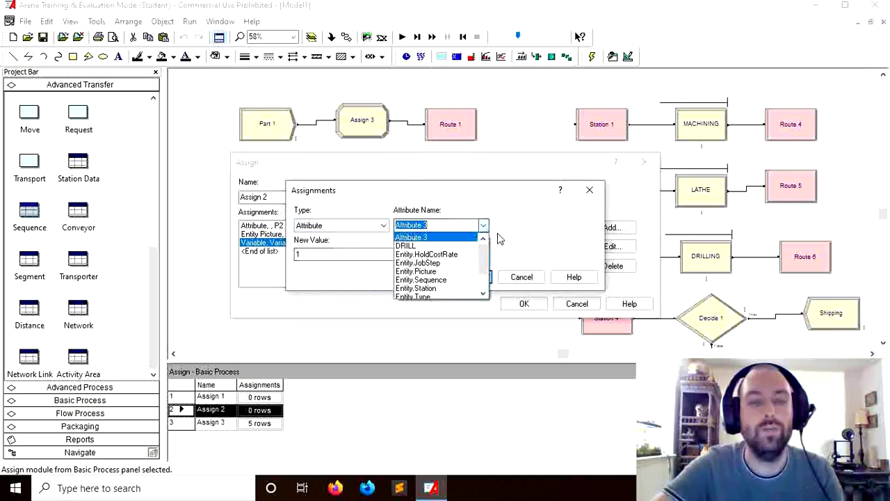
drag(485, 256, 479, 274)
click(441, 288)
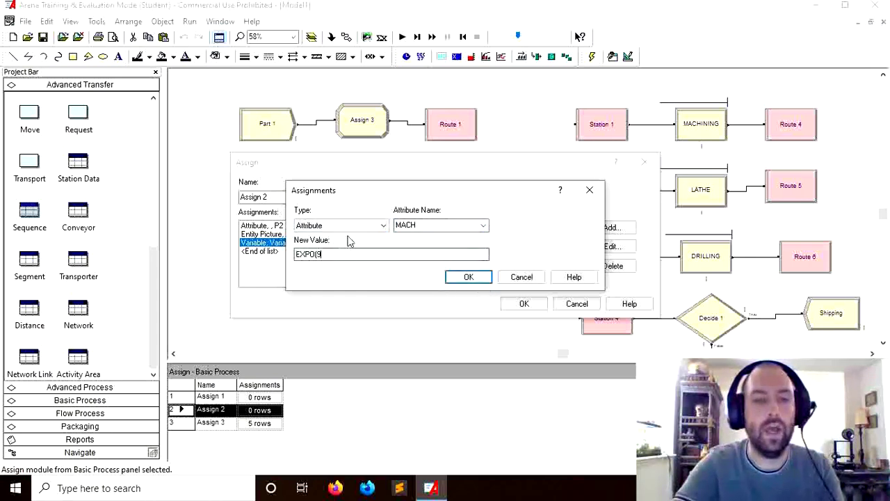
click(473, 277)
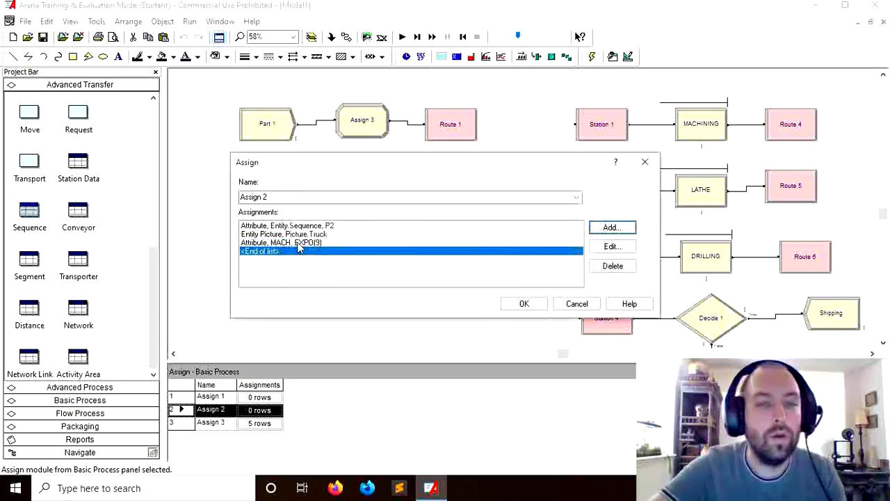
Step: Add an attribute assignment to Assign 2 that sets LATH to EXPO(6)
click(594, 229)
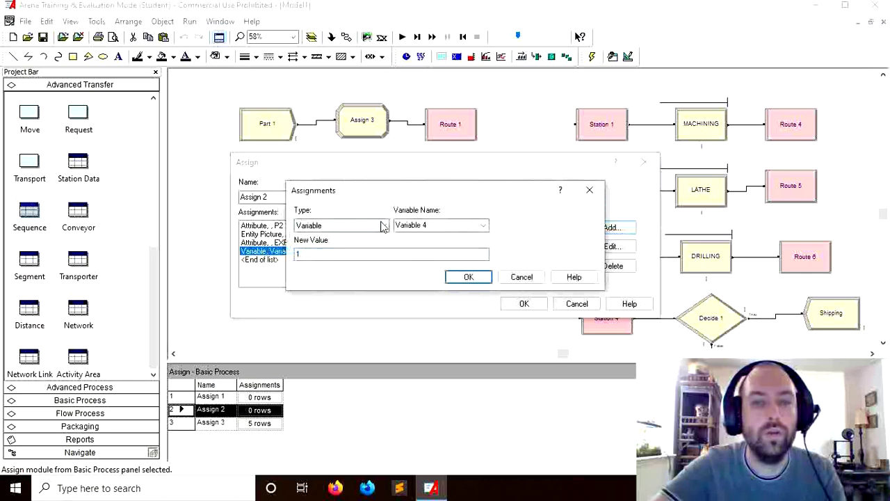
click(382, 225)
click(369, 262)
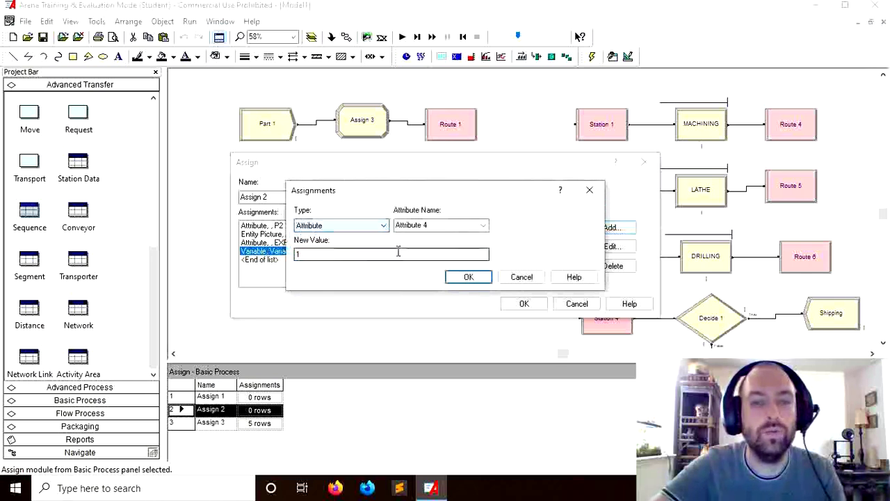
click(483, 225)
scroll(484, 265, down, 2)
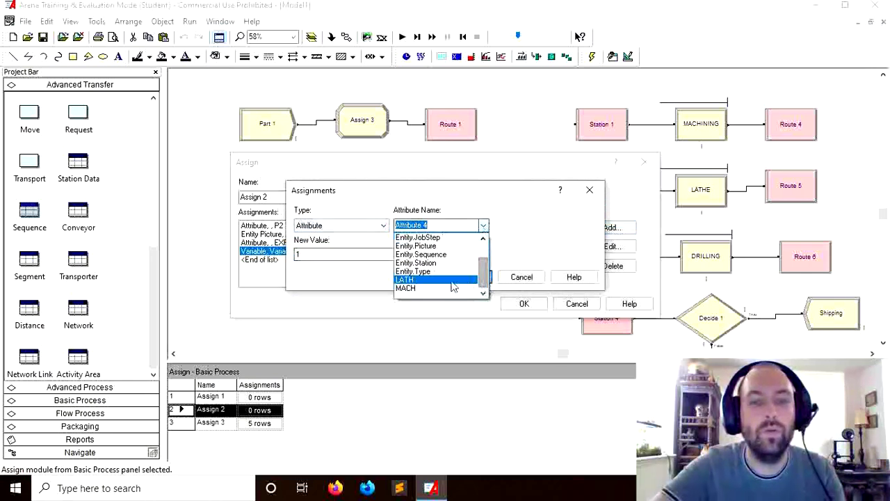
click(421, 278)
click(346, 254)
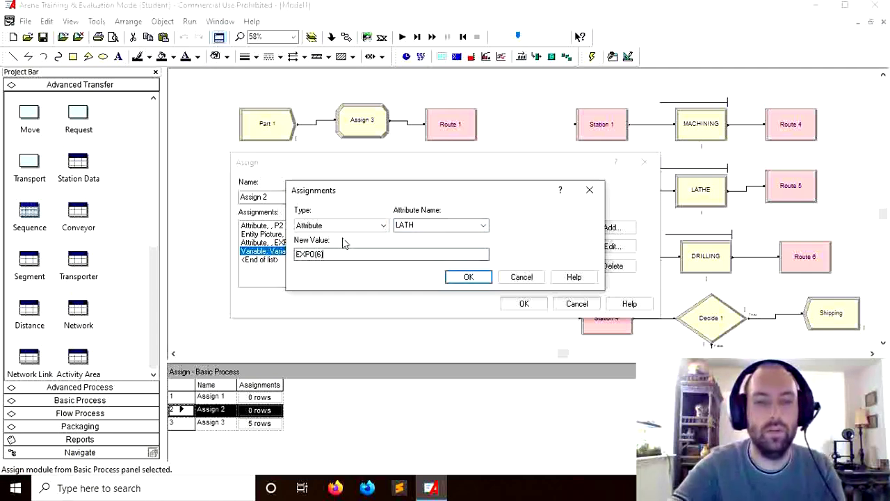
click(466, 277)
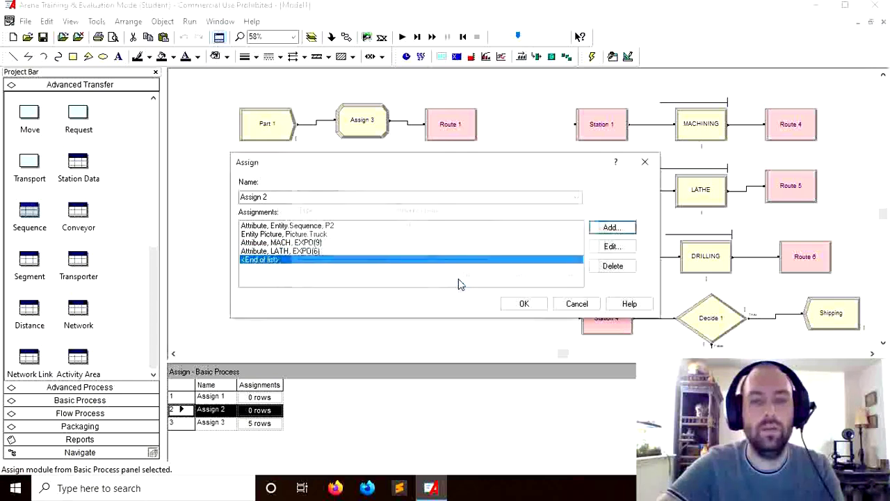
Step: Add an attribute assignment to Assign 2 that sets DRILL to EXPO(3) and accept the module's settings
click(598, 228)
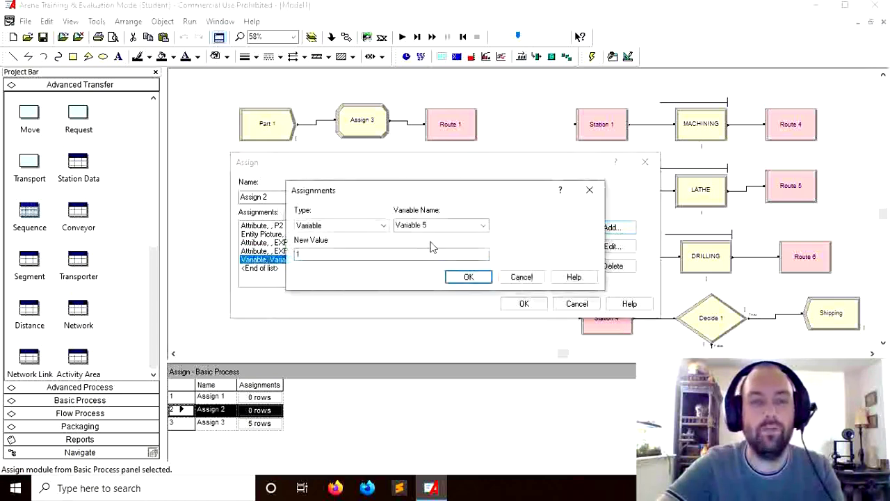
click(387, 226)
click(368, 263)
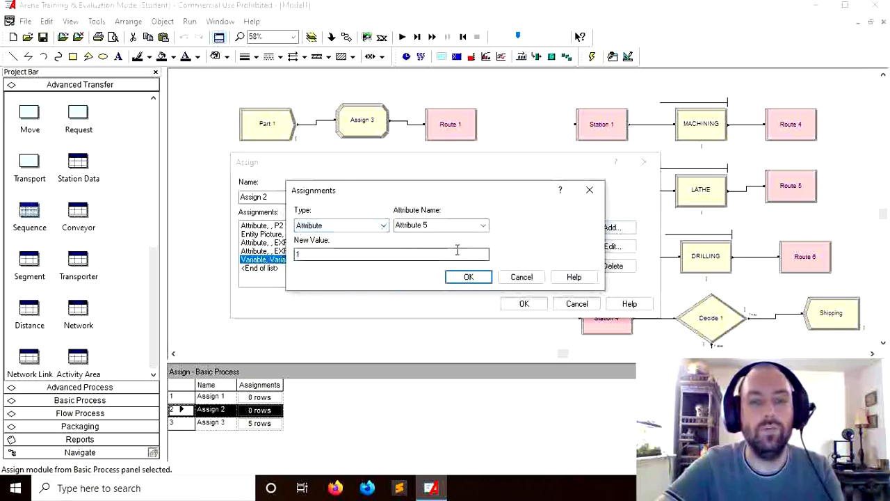
click(482, 226)
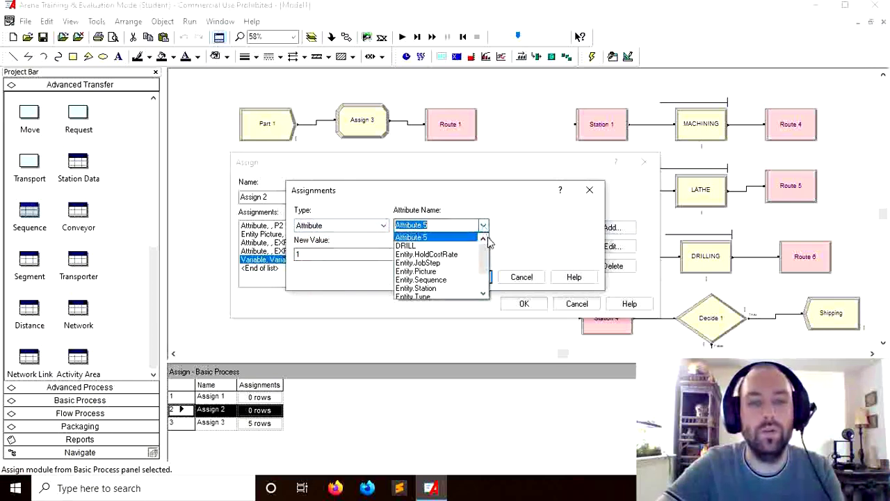
drag(484, 243, 488, 268)
scroll(455, 255, up, 3)
click(448, 254)
click(366, 254)
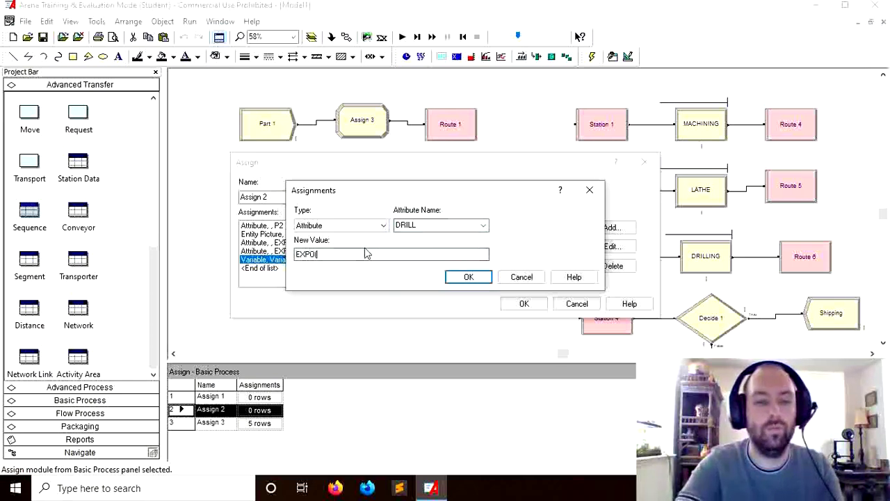
text(EXPO(3))
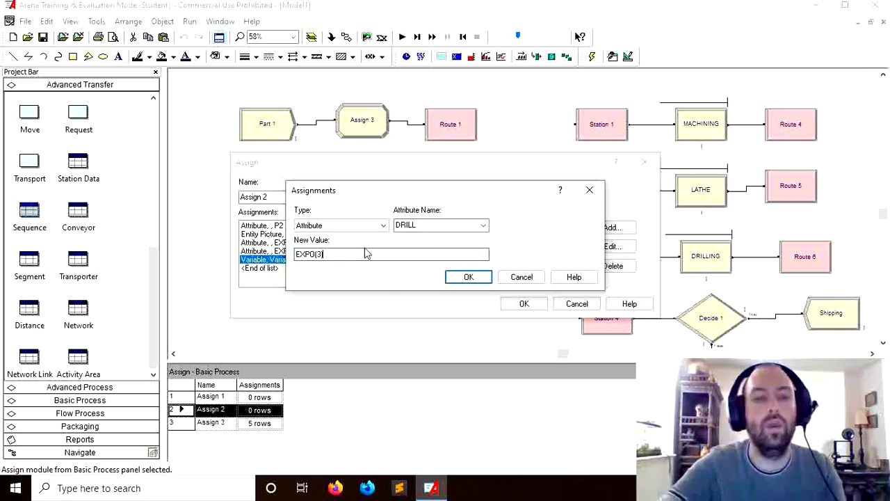
click(467, 277)
click(525, 303)
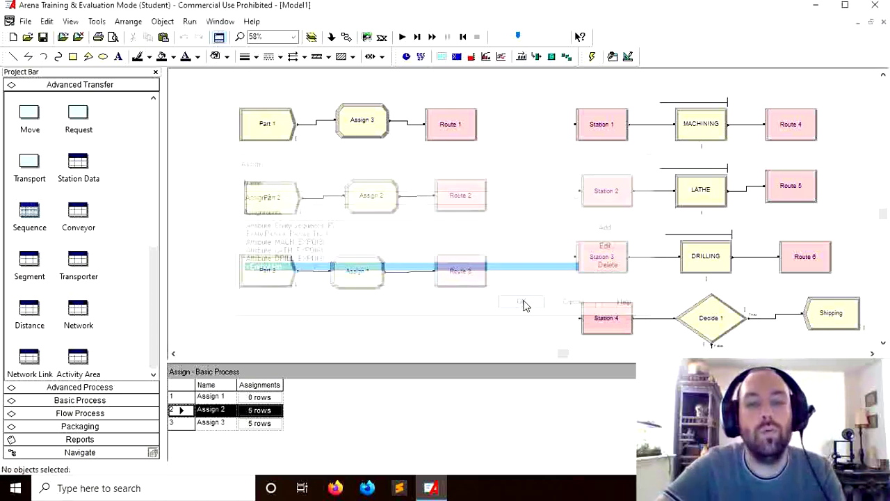
Step: Add an attribute assignment to the Assign 1 module that sets Entity.Sequence to P3
double_click(358, 274)
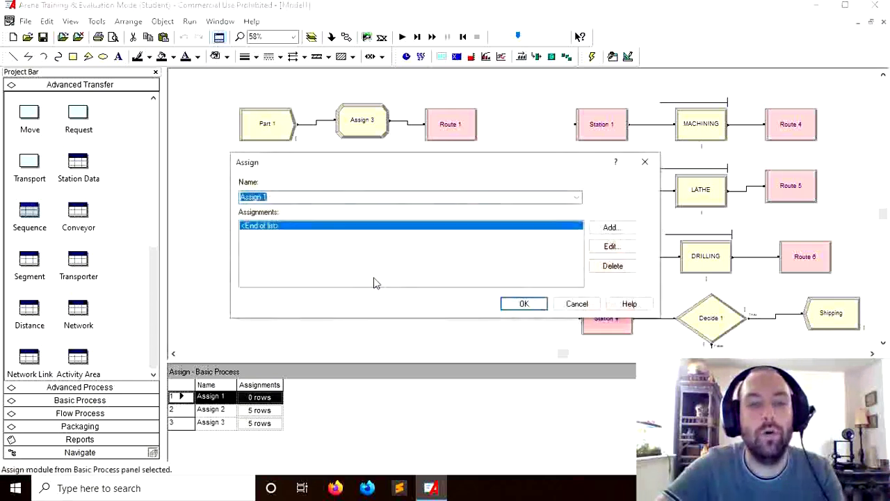
click(610, 228)
click(382, 226)
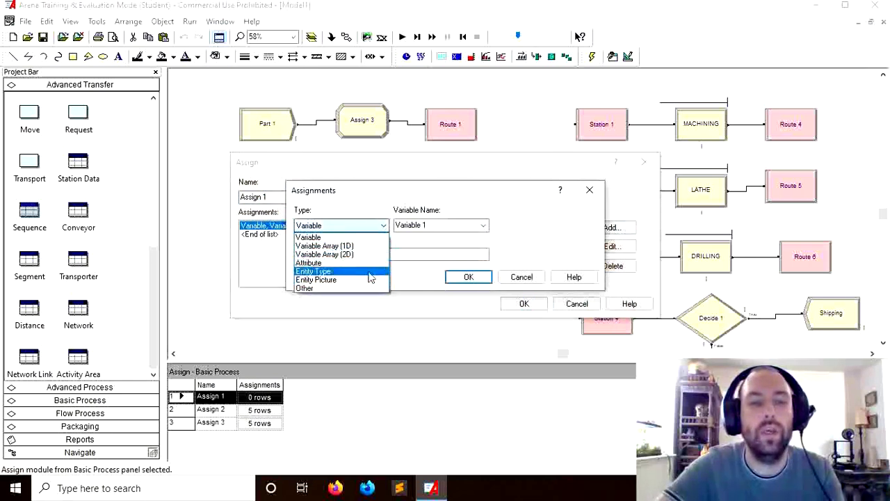
click(368, 264)
click(481, 226)
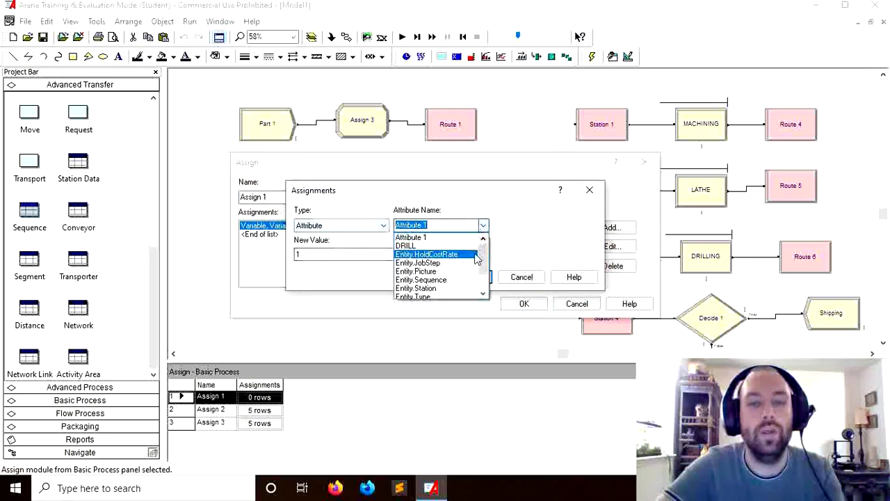
click(459, 280)
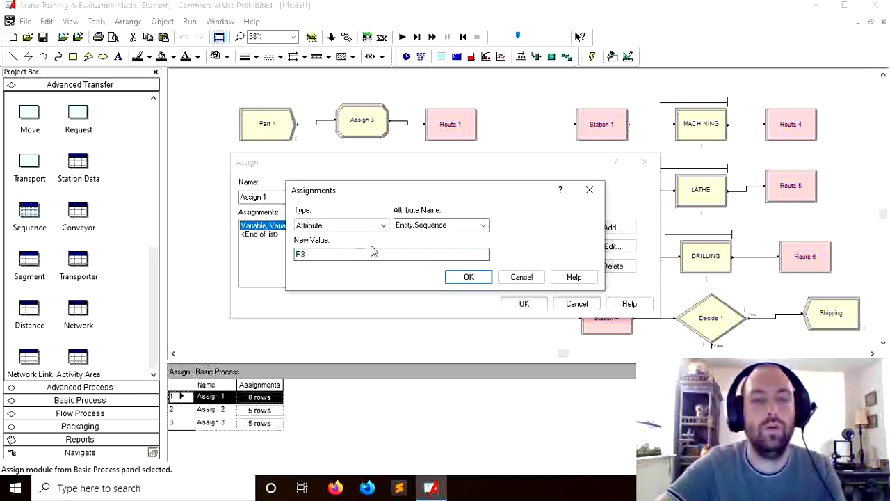
click(452, 276)
Step: Add an Entity Picture assignment to Assign 1 using Picture.Telephone
click(598, 228)
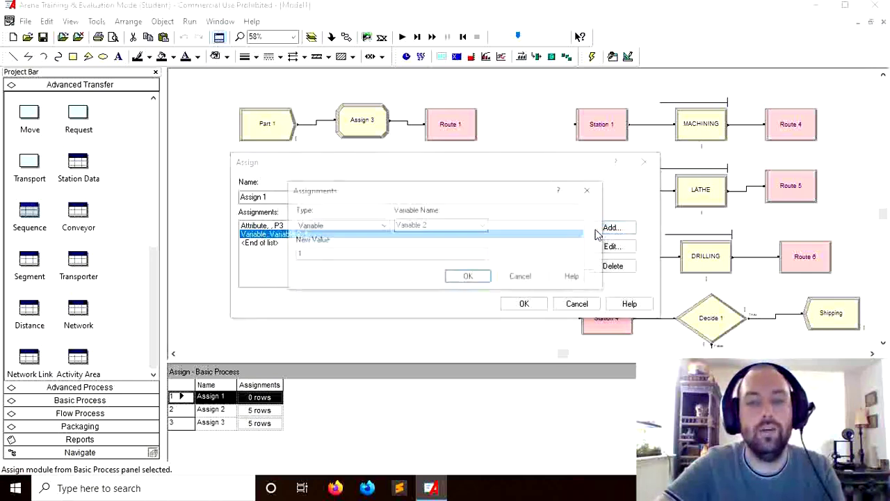
click(377, 230)
click(366, 278)
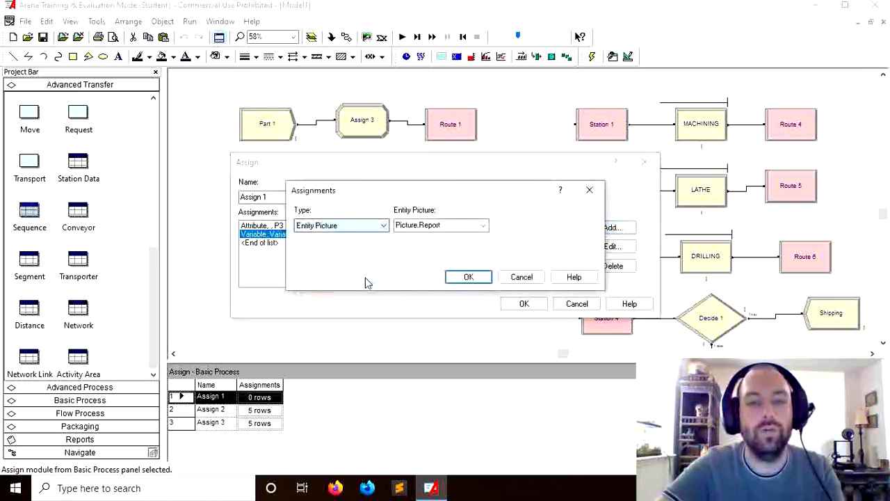
click(483, 226)
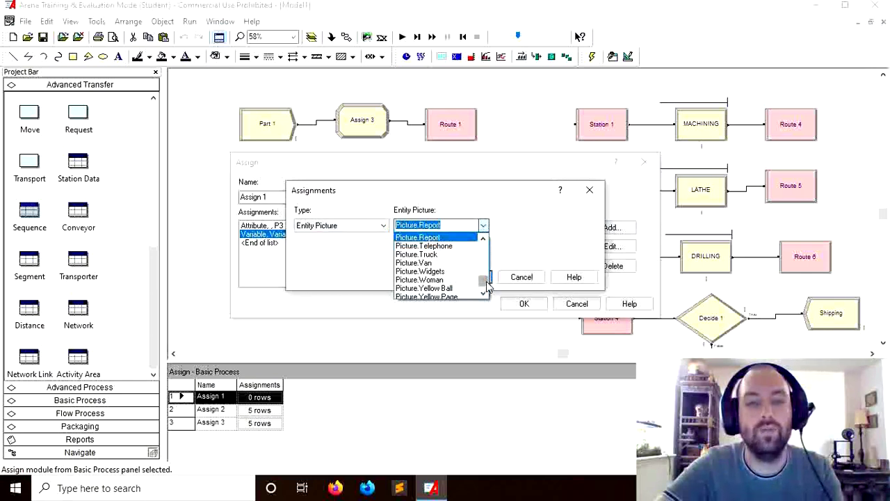
click(459, 246)
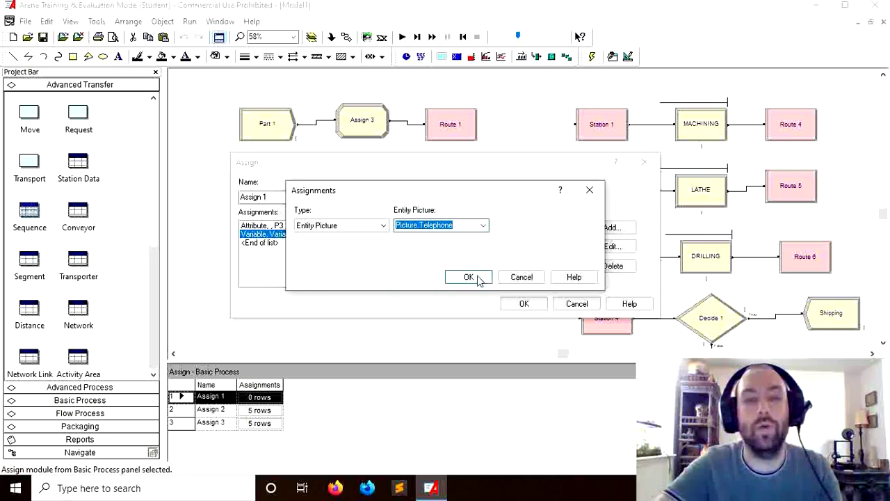
click(468, 277)
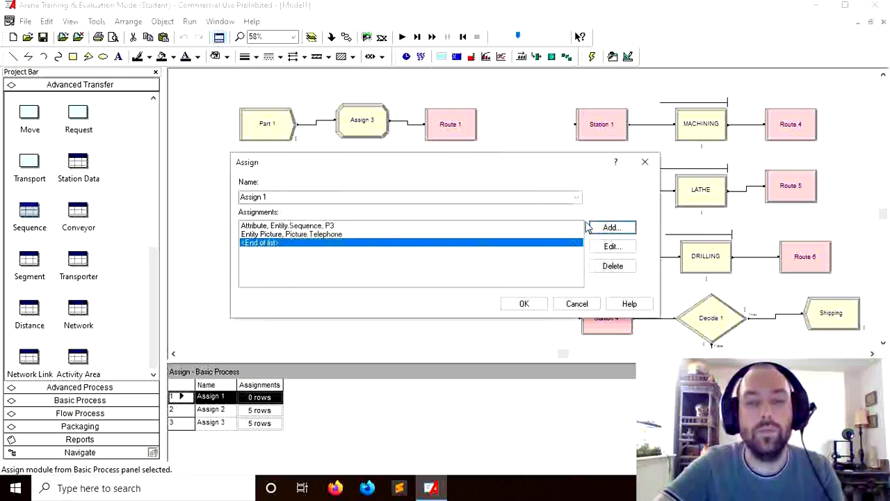
Step: Add an attribute assignment to Assign 1 that sets MACH to EXPO(10)
click(612, 229)
click(383, 226)
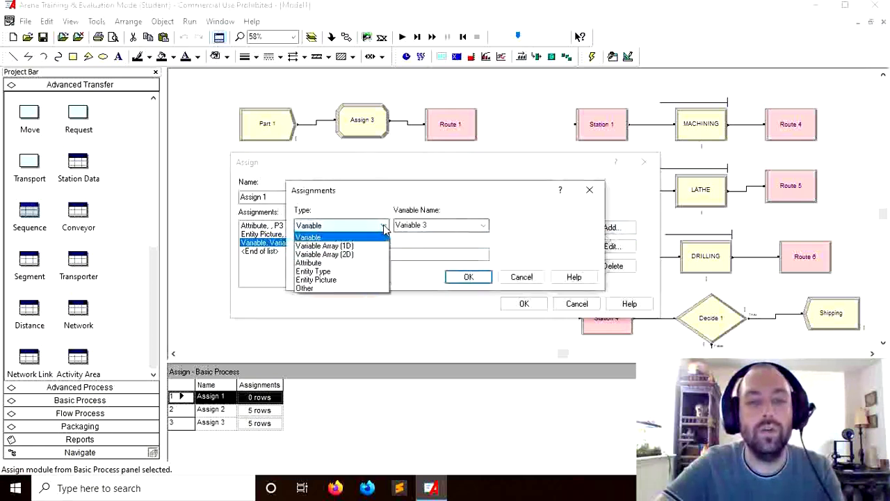
click(379, 263)
click(484, 226)
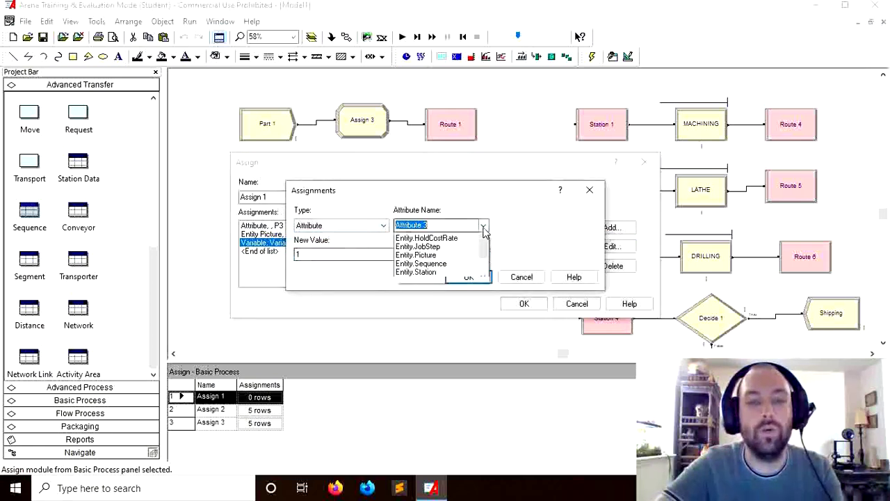
scroll(479, 271, down, 1)
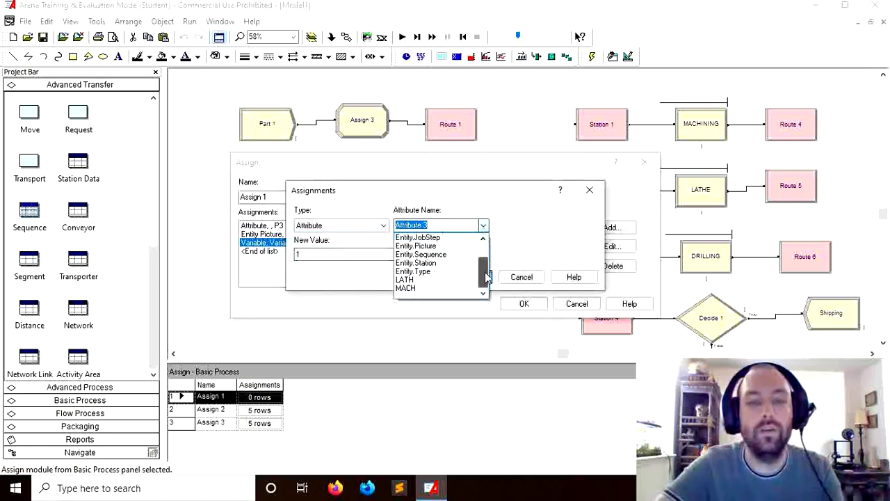
click(430, 288)
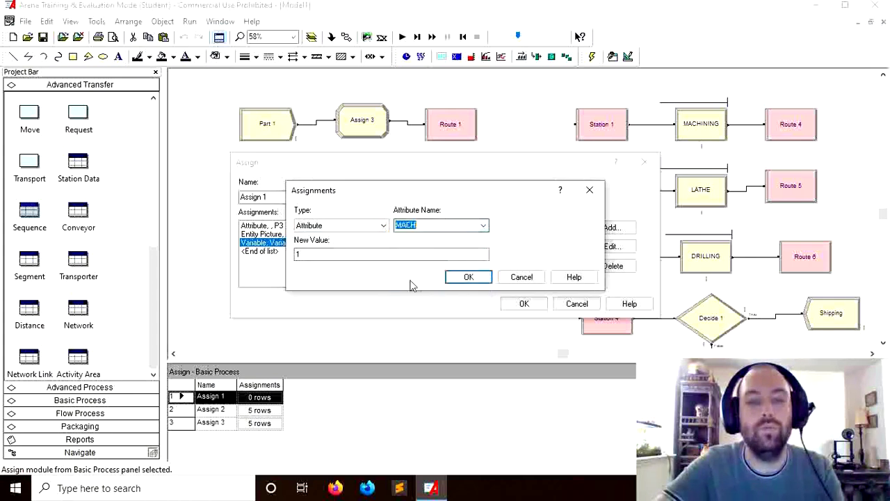
click(313, 254)
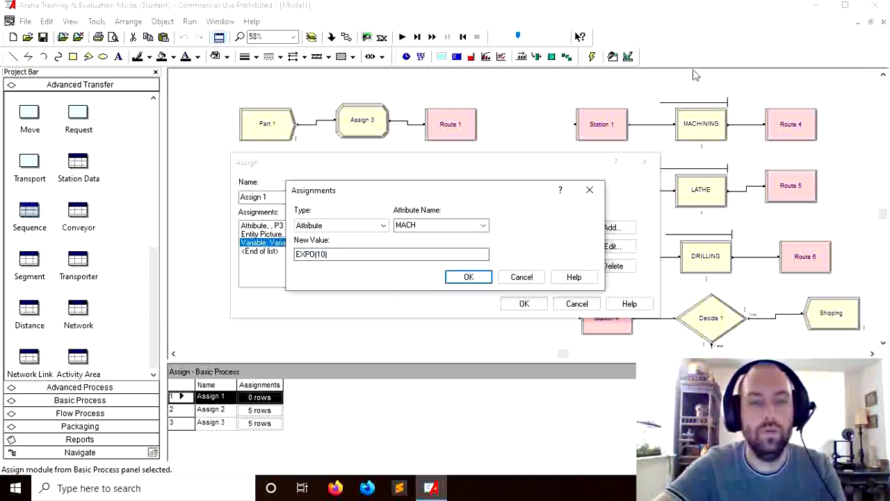
click(469, 277)
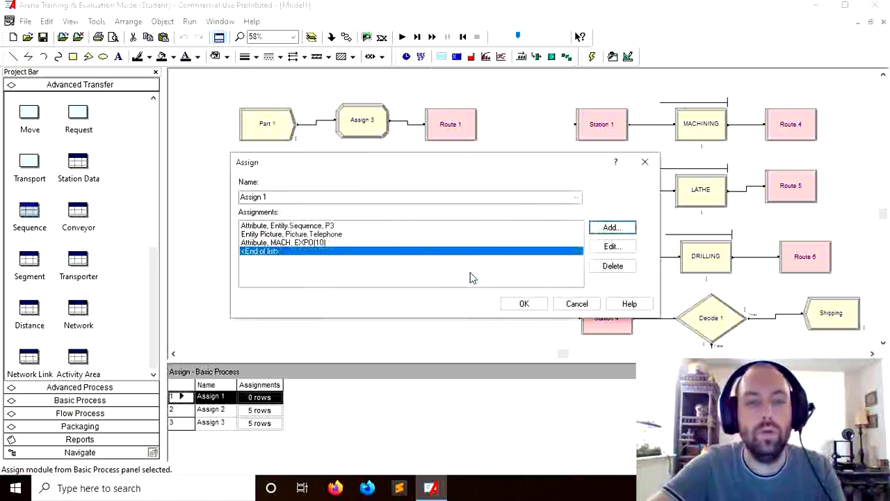
Step: Add an attribute assignment to Assign 1 that sets LATH to EXPO(8)
click(590, 229)
click(376, 225)
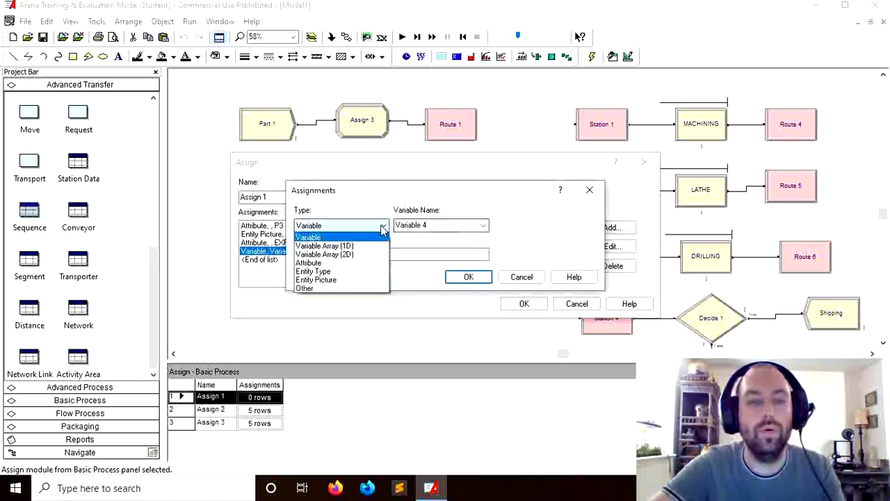
click(363, 263)
click(483, 224)
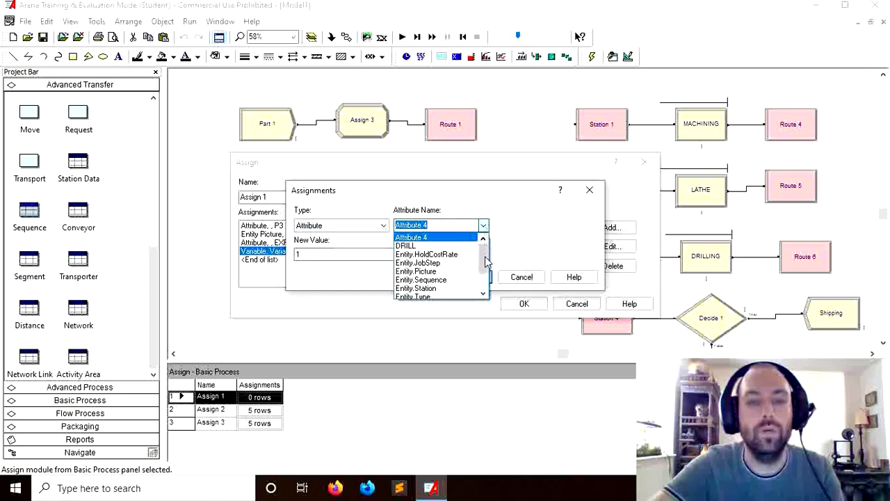
drag(485, 261, 483, 278)
click(453, 282)
click(337, 257)
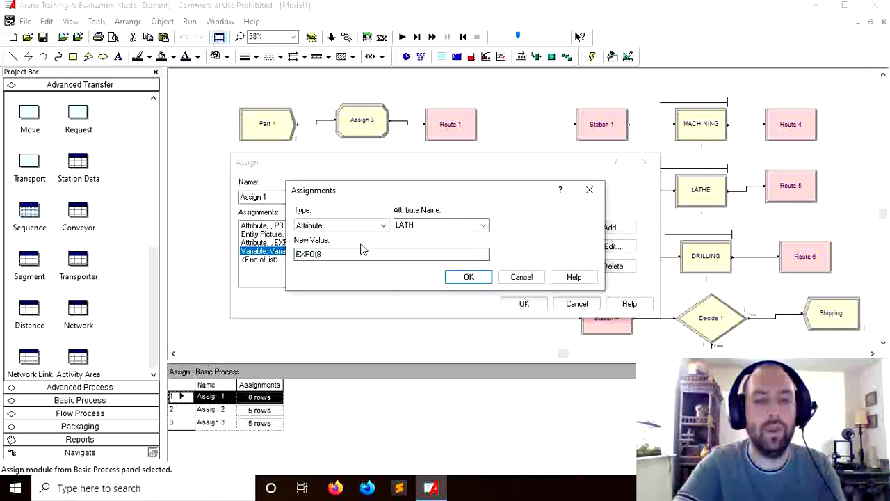
click(469, 276)
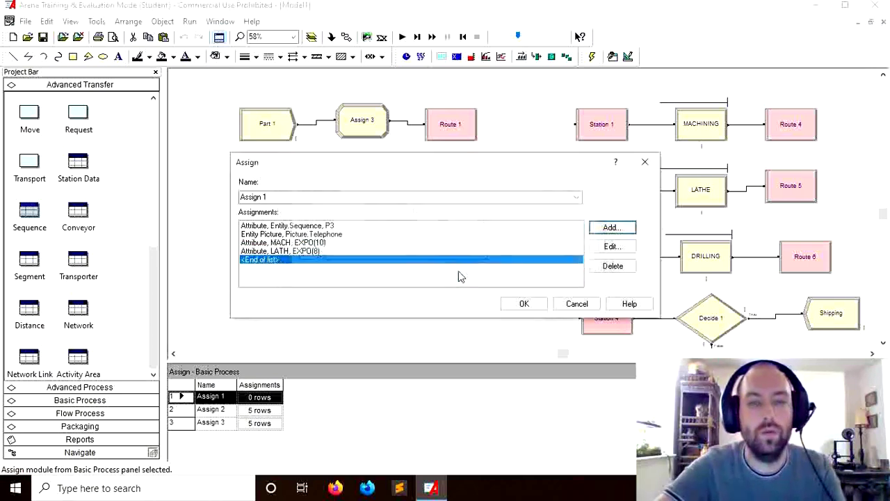
Step: Add an attribute assignment to Assign 1 that sets DRILL to EXPO(4)
click(612, 227)
click(379, 225)
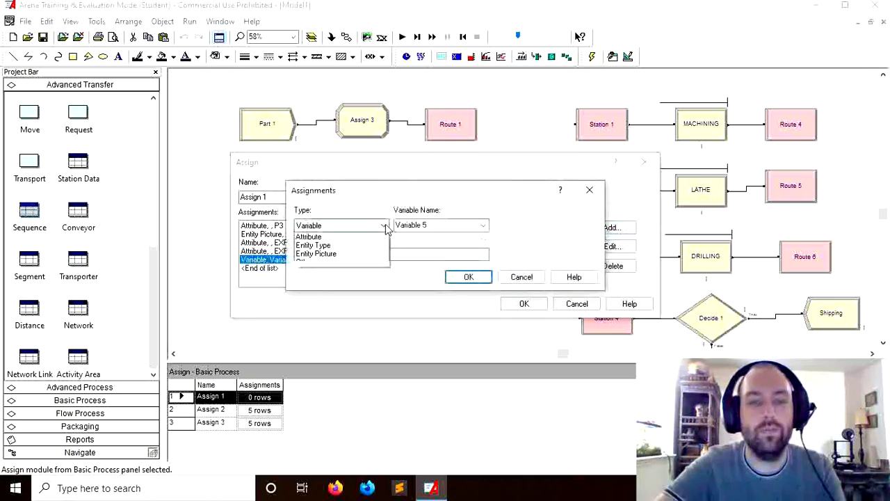
click(366, 259)
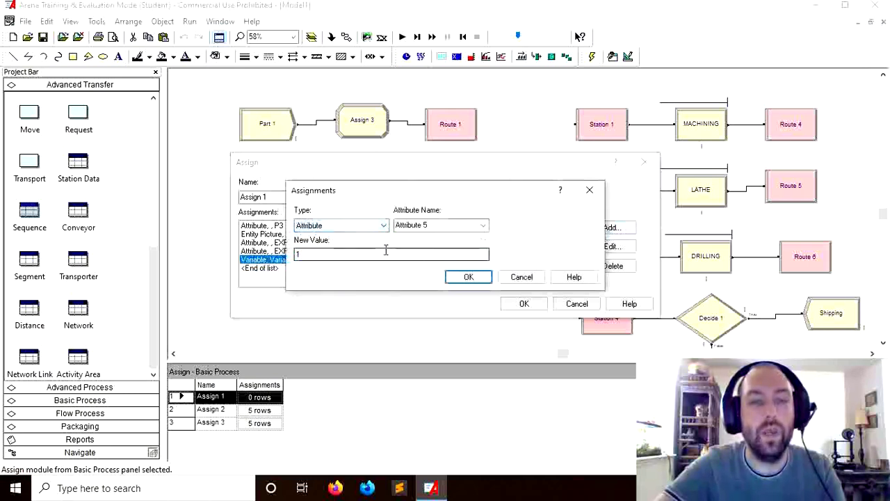
click(483, 225)
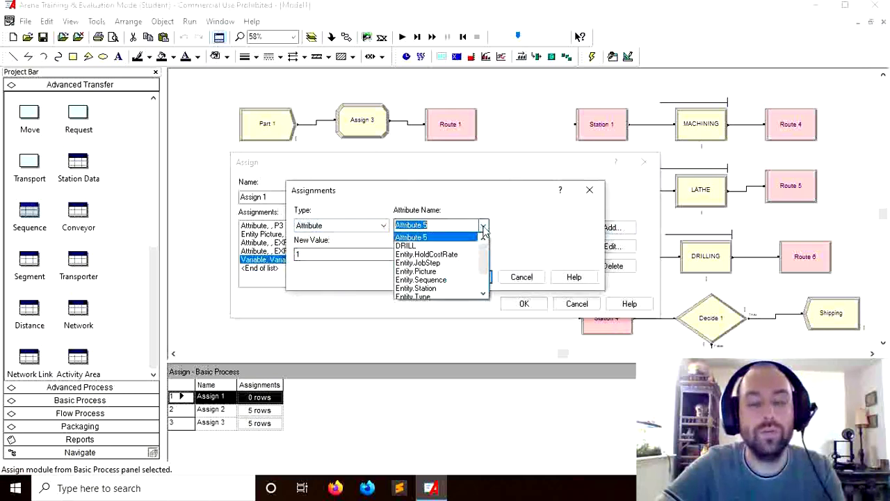
click(445, 246)
click(341, 253)
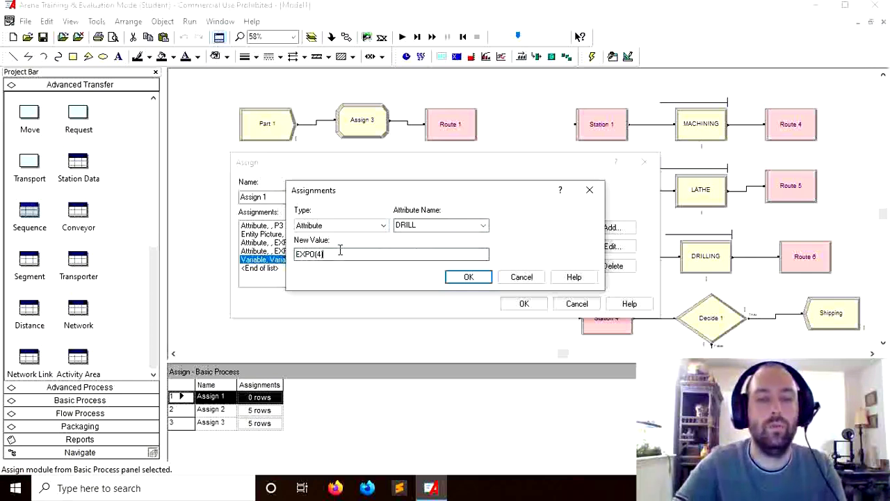
click(461, 278)
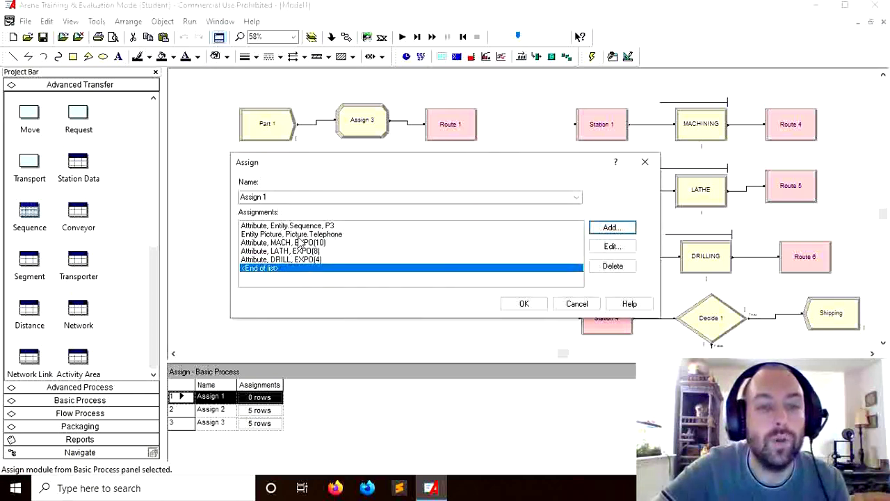
Step: Accept the assignments of Assign 1 and review the assignment lists of Assign 2 and Assign 3
click(520, 300)
double_click(375, 210)
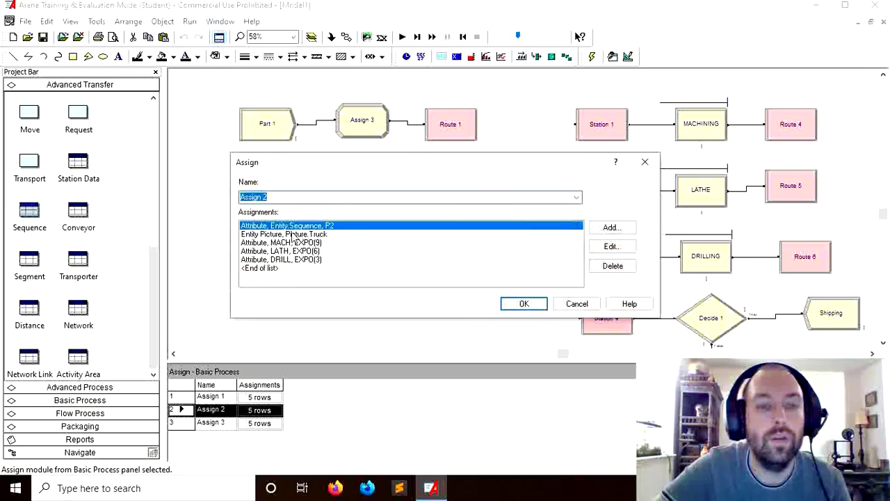
click(522, 303)
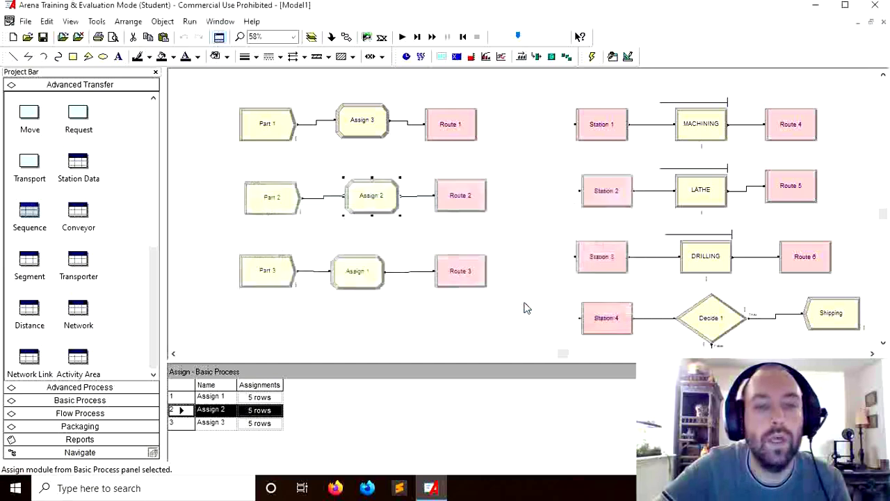
double_click(368, 125)
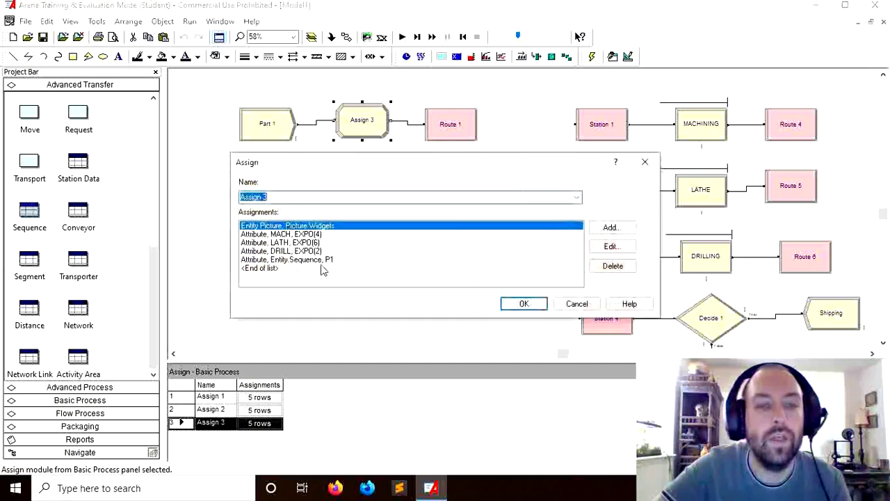
click(543, 308)
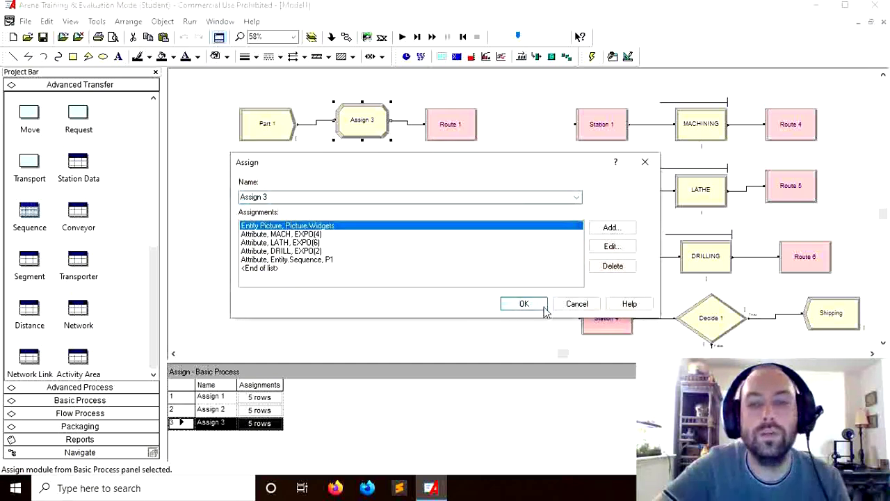
Step: Check the delay settings of the MACHINING and LATHE processes
click(717, 136)
double_click(717, 136)
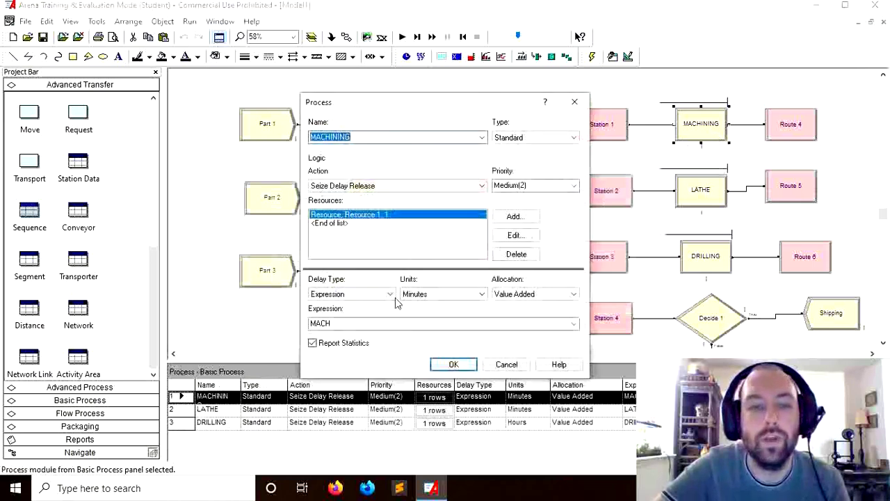
click(496, 366)
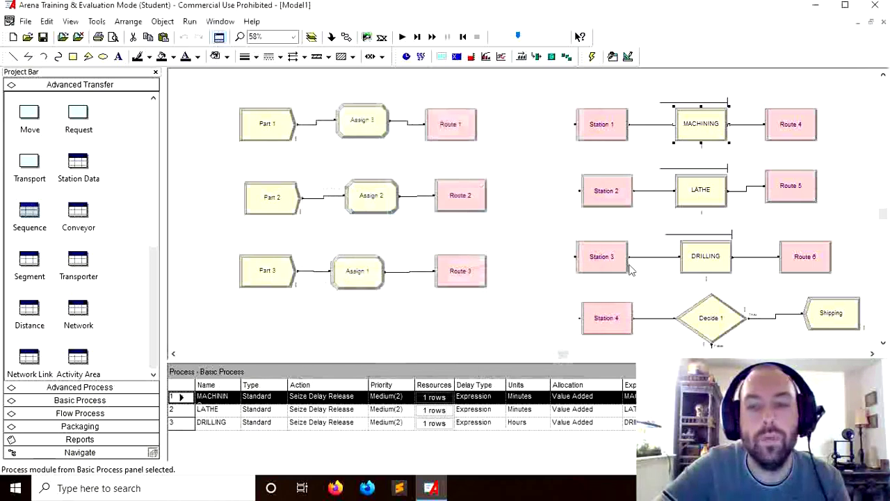
double_click(679, 200)
click(506, 365)
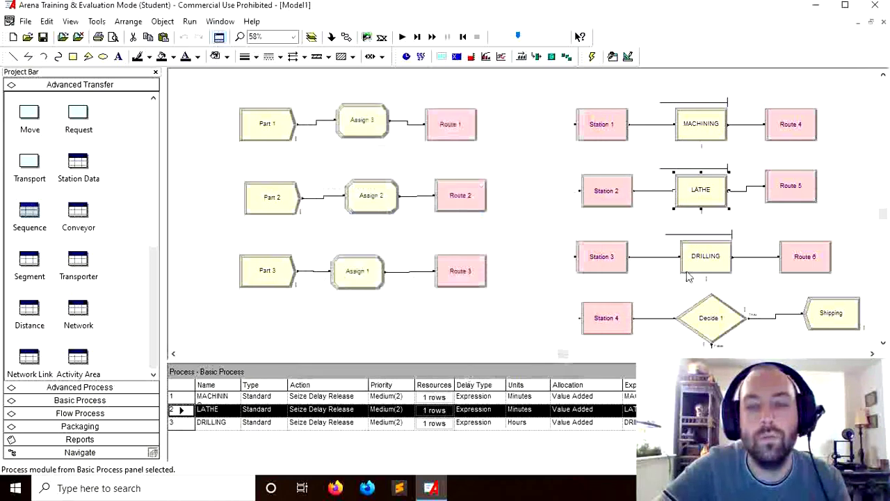
Step: Set the delay units of the DRILLING process to Minutes
click(705, 256)
double_click(705, 256)
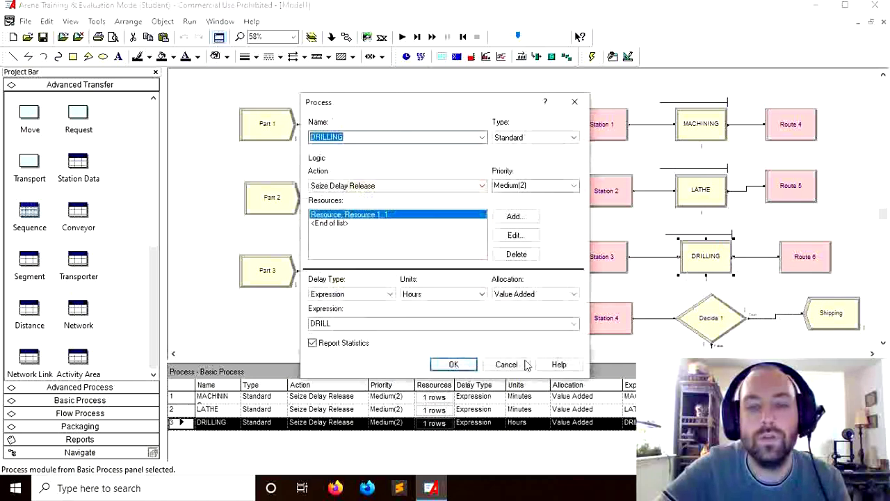
click(481, 295)
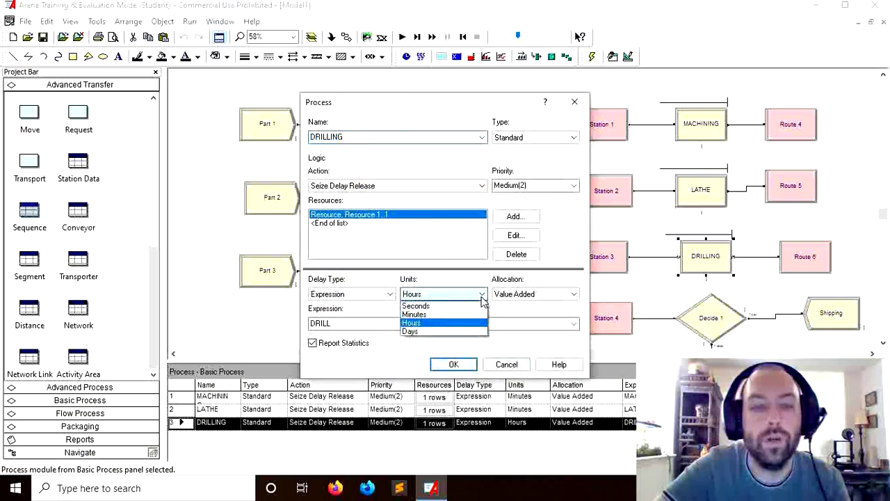
click(449, 313)
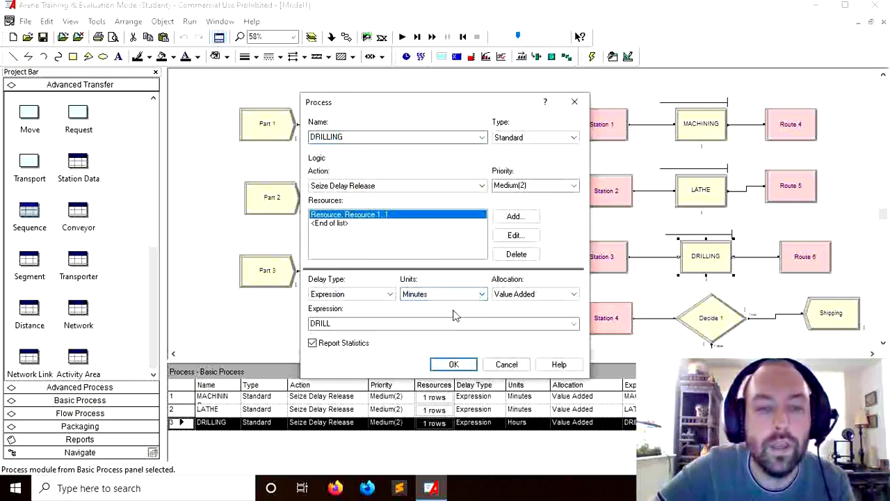
click(453, 364)
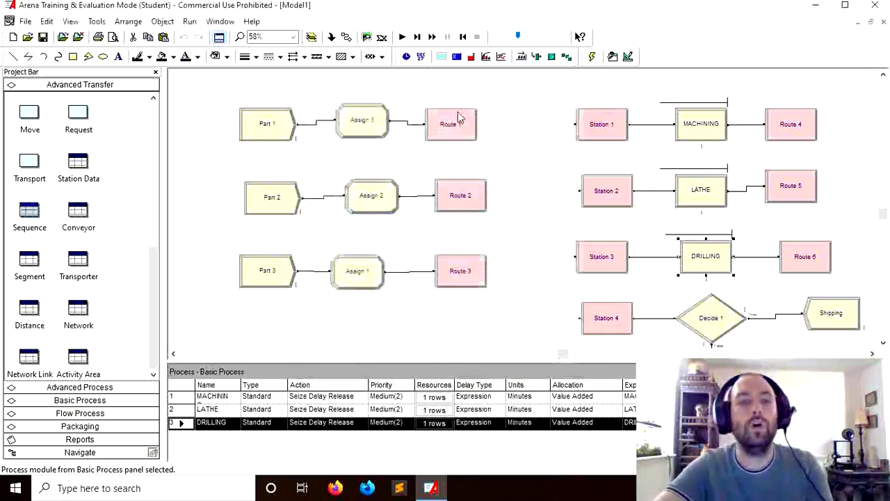
Step: Check the replication parameters in the run setup
click(190, 21)
click(208, 34)
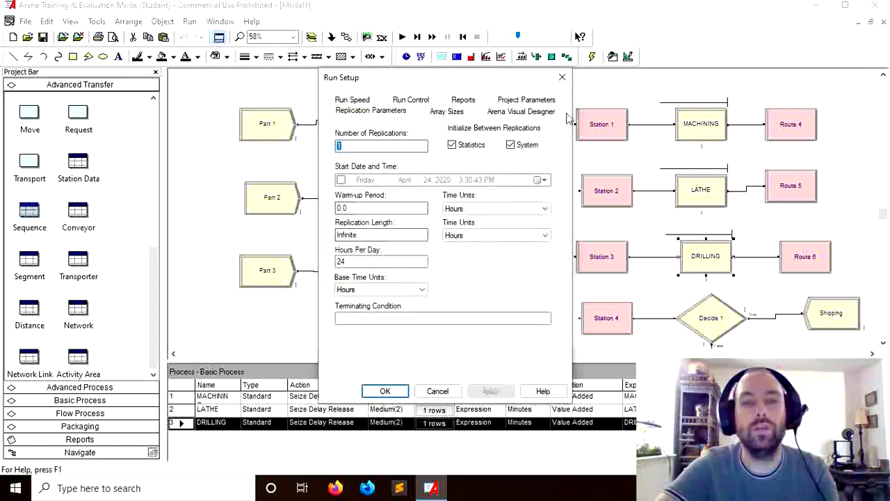
click(562, 77)
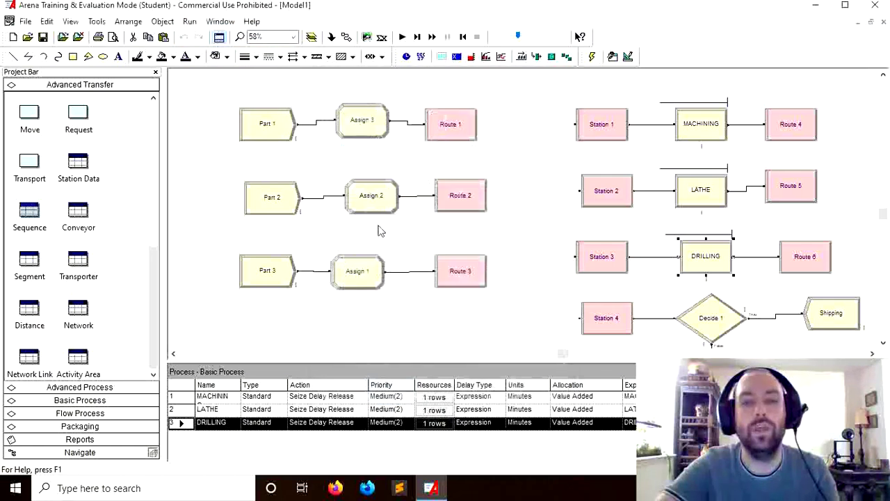